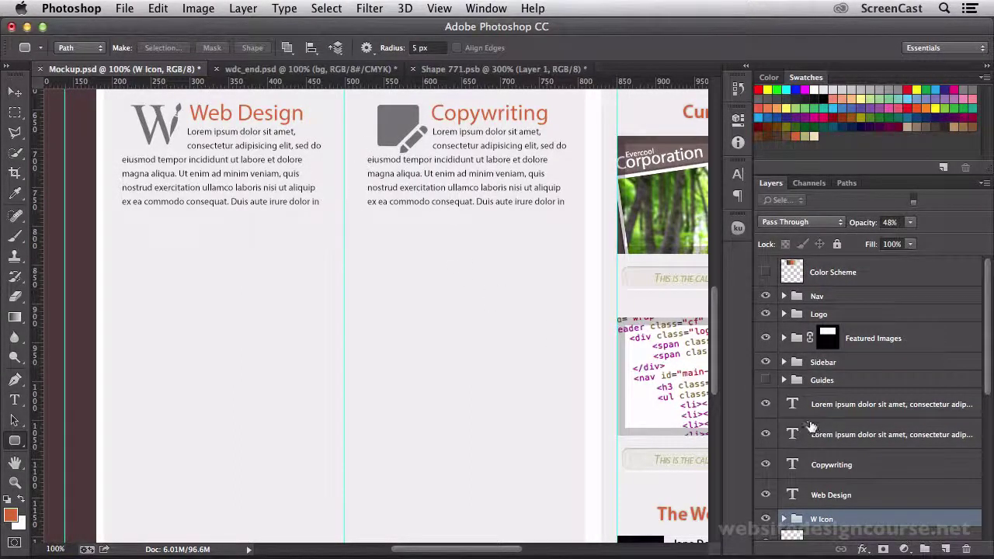
# Step: Select the Lorem ipsum paragraph, the Copywriting heading and the Web Design heading layers together
pyautogui.click(820, 412)
pyautogui.click(762, 406)
pyautogui.click(763, 407)
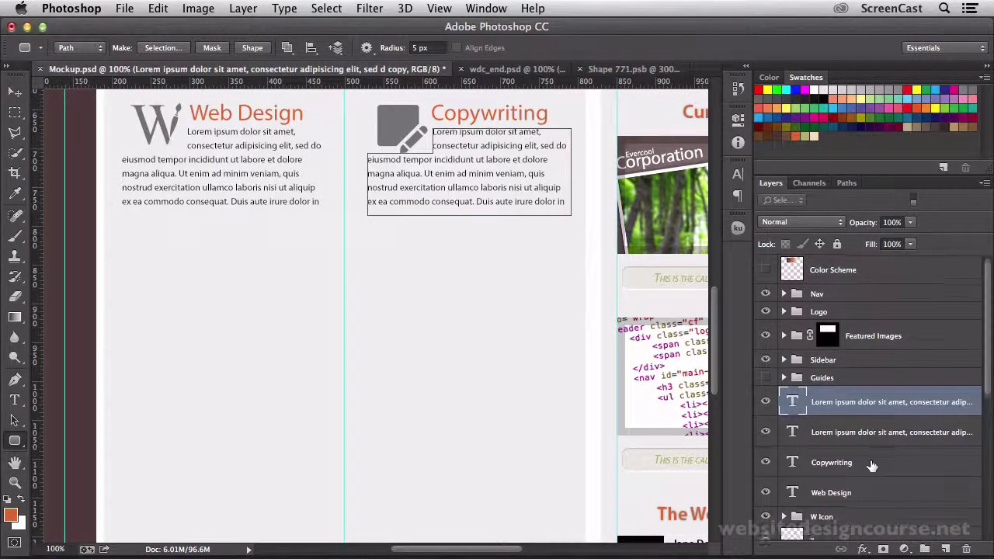
pyautogui.scroll(-1, 872, 466)
pyautogui.click(765, 487)
pyautogui.click(765, 487)
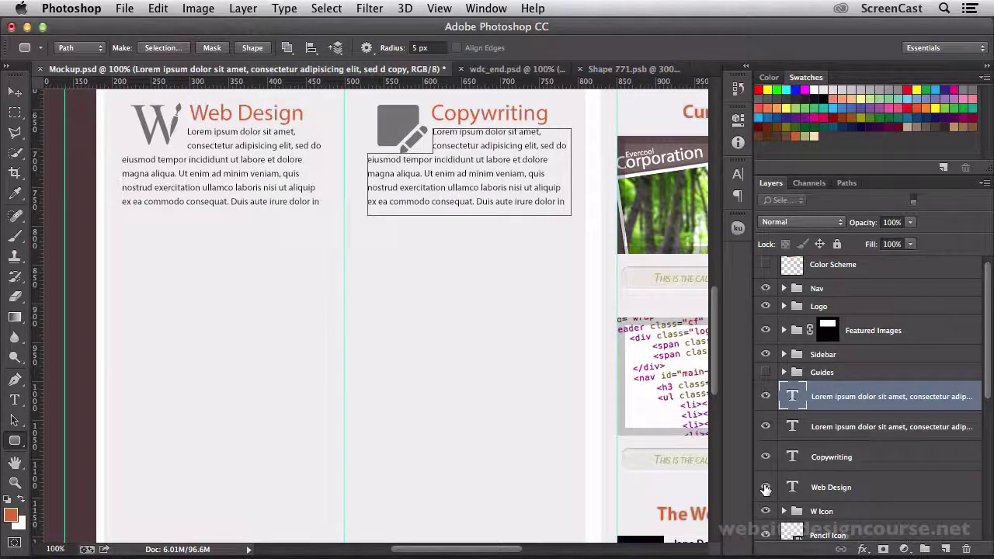
pyautogui.click(766, 458)
pyautogui.click(766, 458)
pyautogui.keyDown('super'); pyautogui.click(839, 460); pyautogui.keyUp('super')
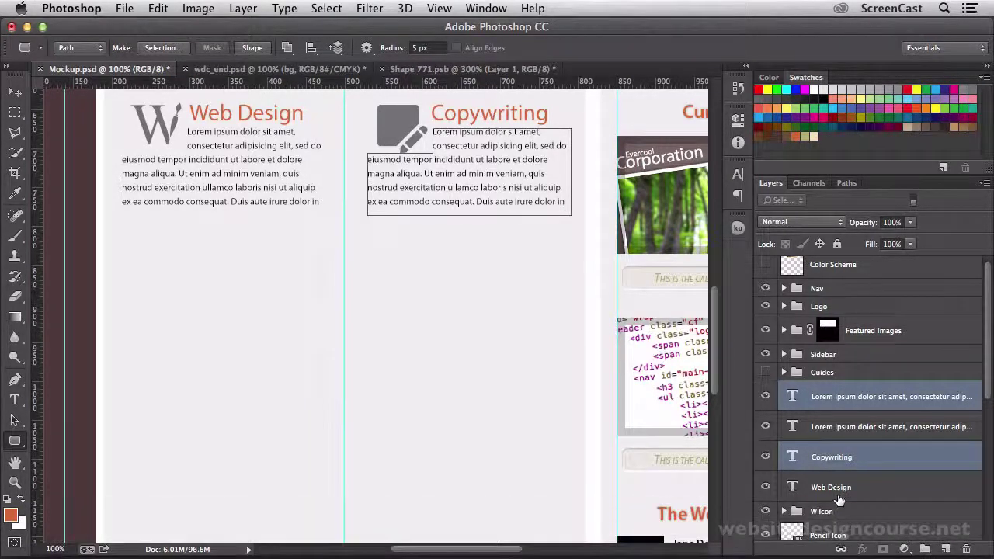
pyautogui.keyDown('super'); pyautogui.click(833, 488); pyautogui.keyUp('super')
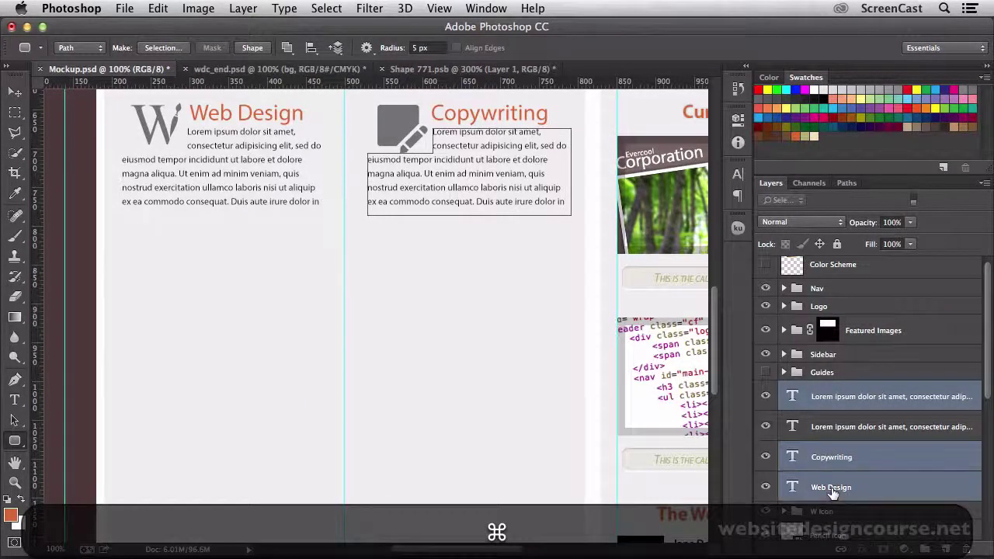
# Step: Group the three selected layers, then move the Web Design layer back out of Group 1
pyautogui.press('super+g')
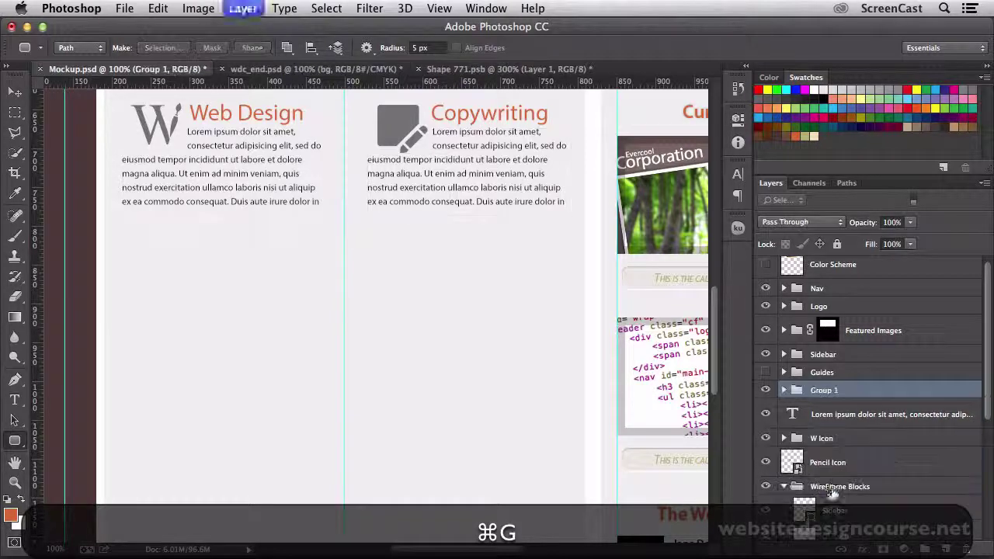
pyautogui.click(766, 390)
pyautogui.click(766, 390)
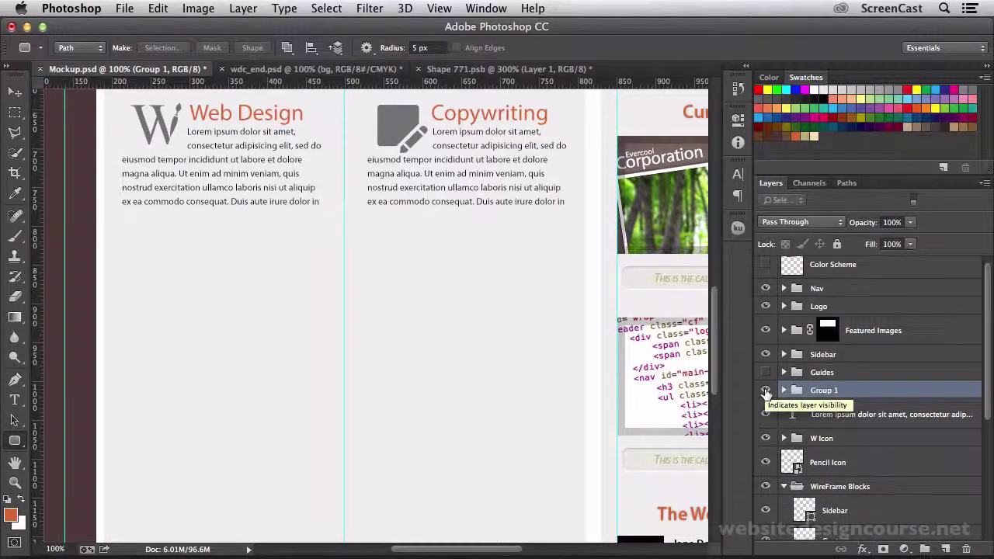
pyautogui.click(766, 389)
pyautogui.click(766, 390)
pyautogui.click(766, 390)
pyautogui.click(766, 390)
pyautogui.click(784, 390)
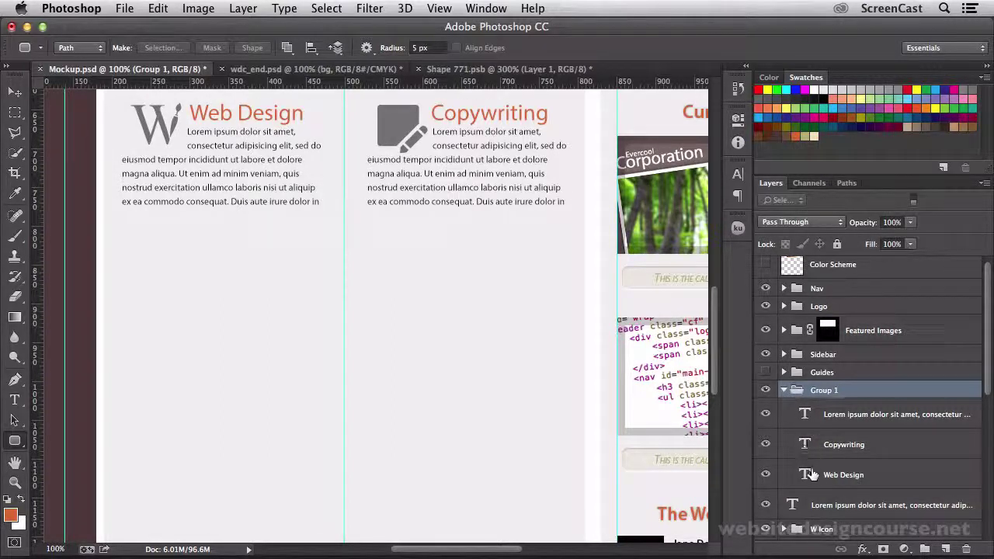
pyautogui.click(810, 476)
pyautogui.moveTo(807, 480); pyautogui.dragTo(825, 386)
pyautogui.click(784, 421)
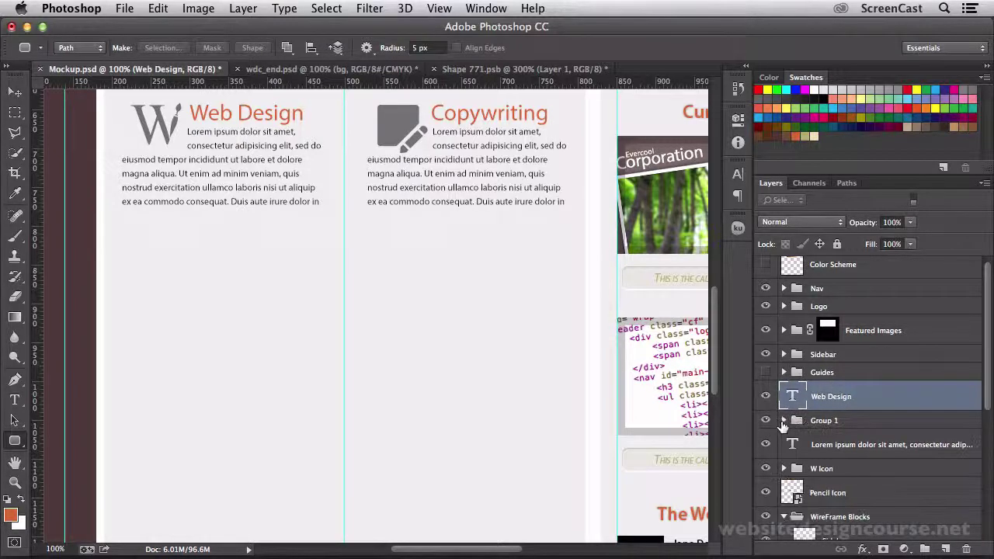
# Step: Move the Pencil Icon layer into Group 1 alongside the Copywriting text
pyautogui.click(766, 444)
pyautogui.click(766, 445)
pyautogui.click(767, 420)
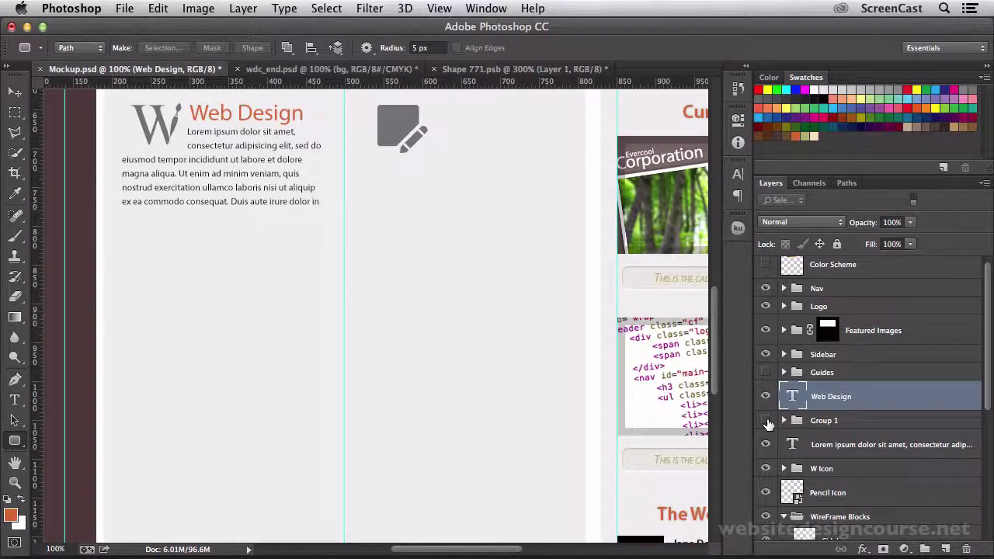
pyautogui.click(767, 421)
pyautogui.click(766, 421)
pyautogui.click(767, 421)
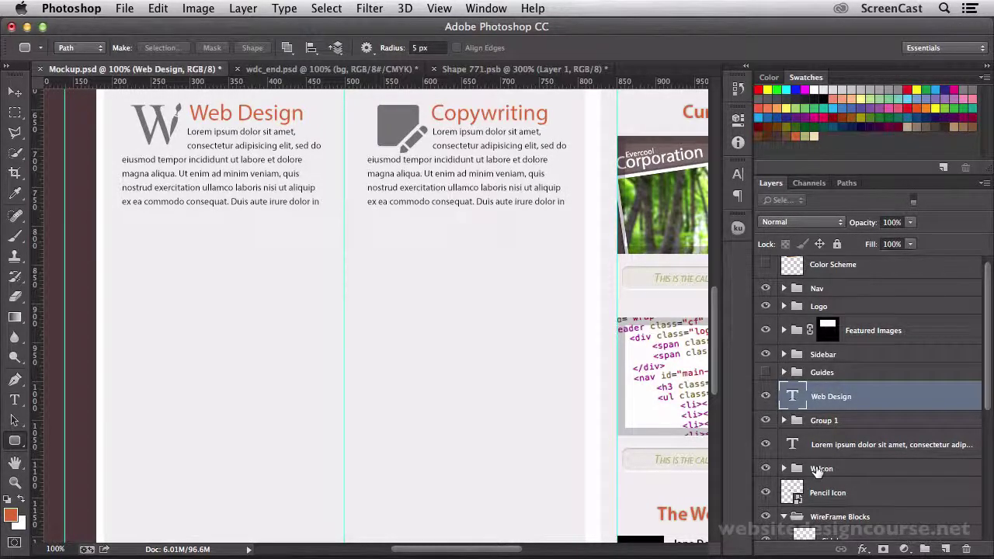
pyautogui.click(827, 493)
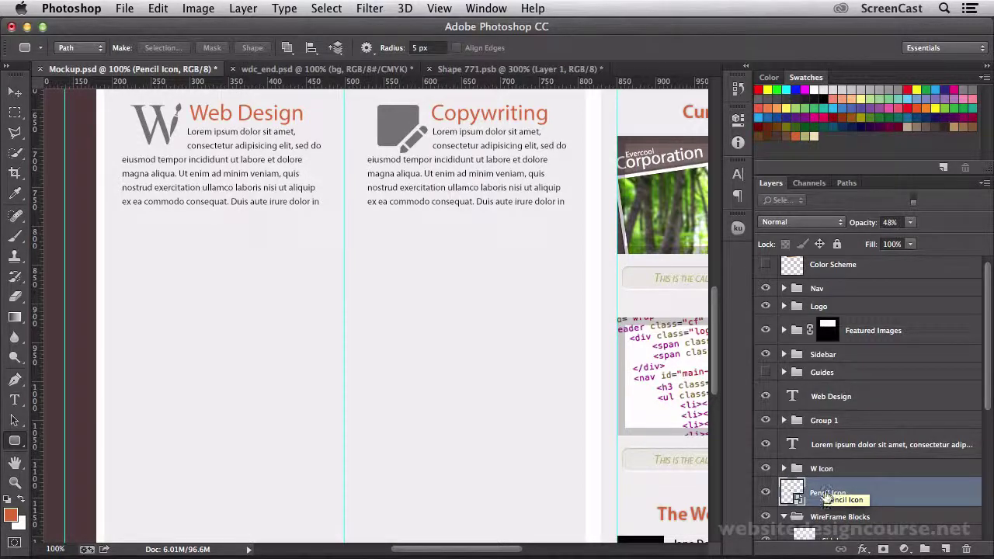
pyautogui.moveTo(826, 493); pyautogui.dragTo(825, 424)
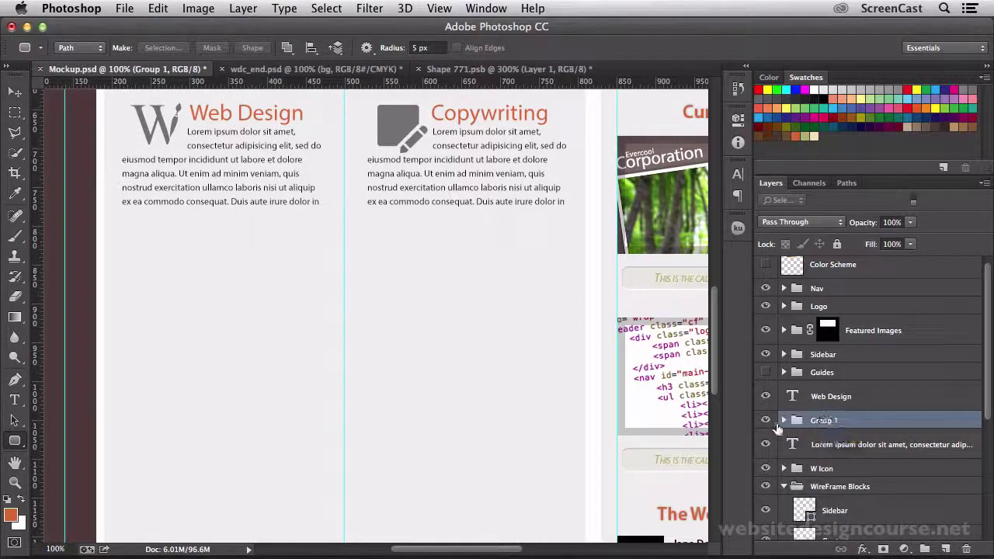
pyautogui.click(766, 421)
pyautogui.click(767, 420)
# Step: Rename Group 1 to 'CopyWrite group'
pyautogui.doubleClick(823, 420)
pyautogui.write('Copy')
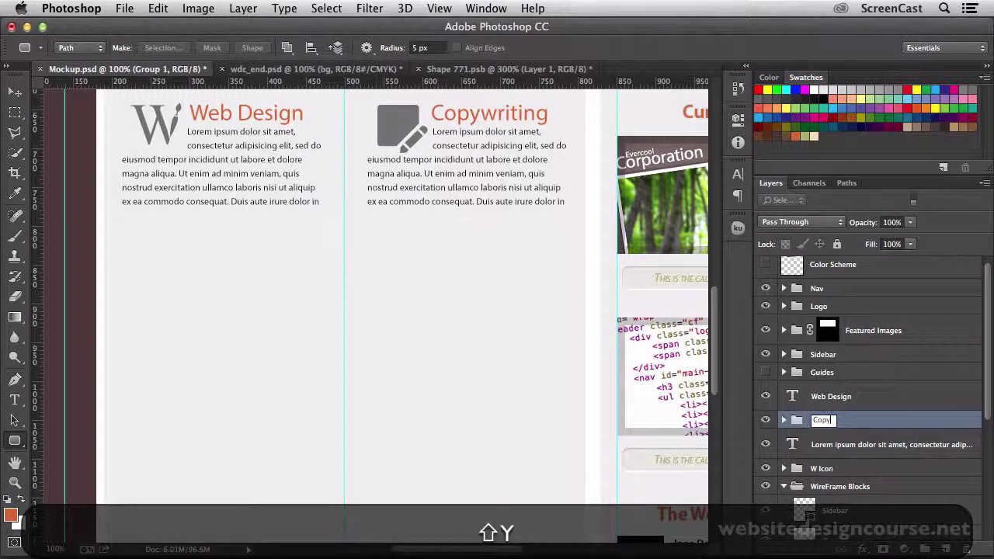
pyautogui.write('Writ')
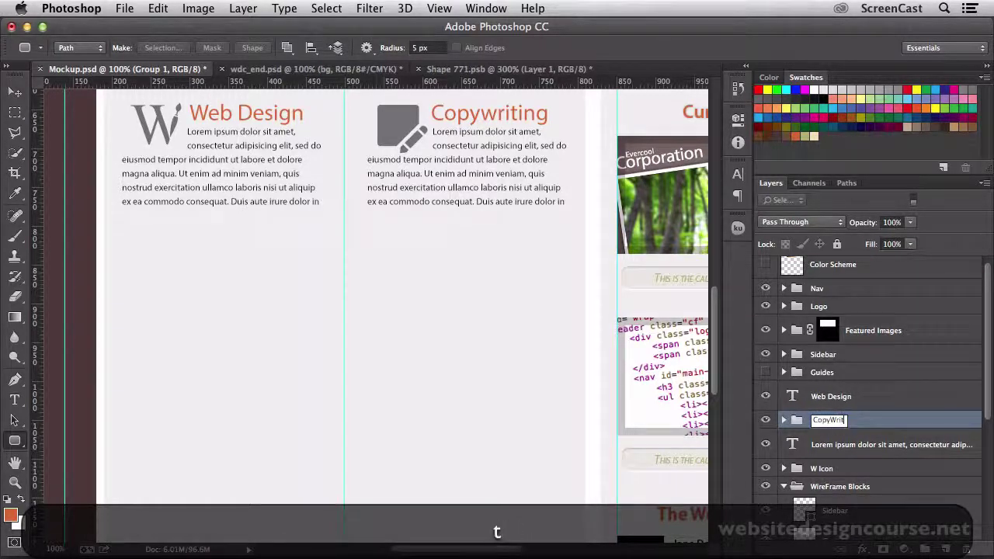
pyautogui.write('e group')
pyautogui.press('Return')
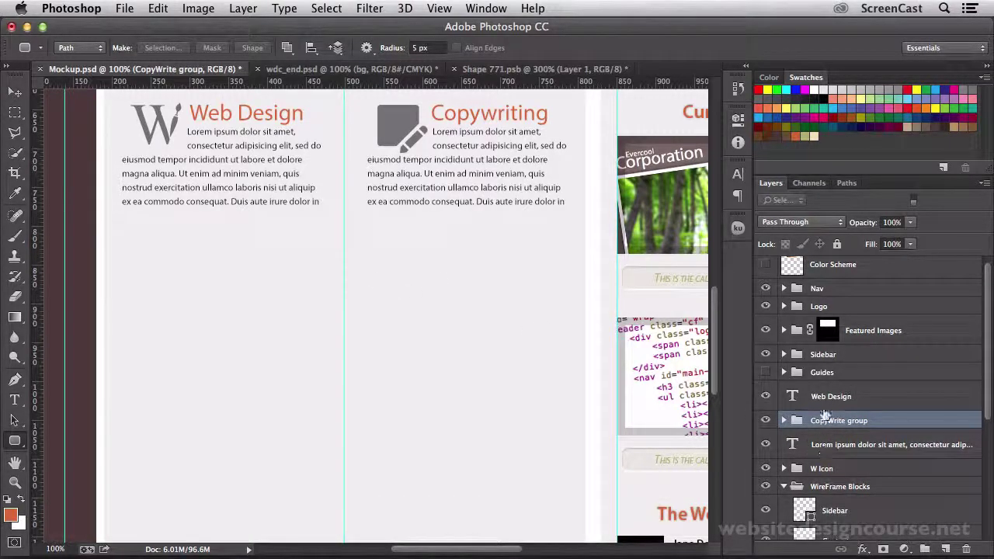
# Step: Group the Web Design heading, its paragraph and the W Icon as 'WebDesign group'
pyautogui.click(825, 401)
pyautogui.keyDown('super'); pyautogui.click(828, 444); pyautogui.keyUp('super')
pyautogui.keyDown('super'); pyautogui.click(834, 469); pyautogui.keyUp('super')
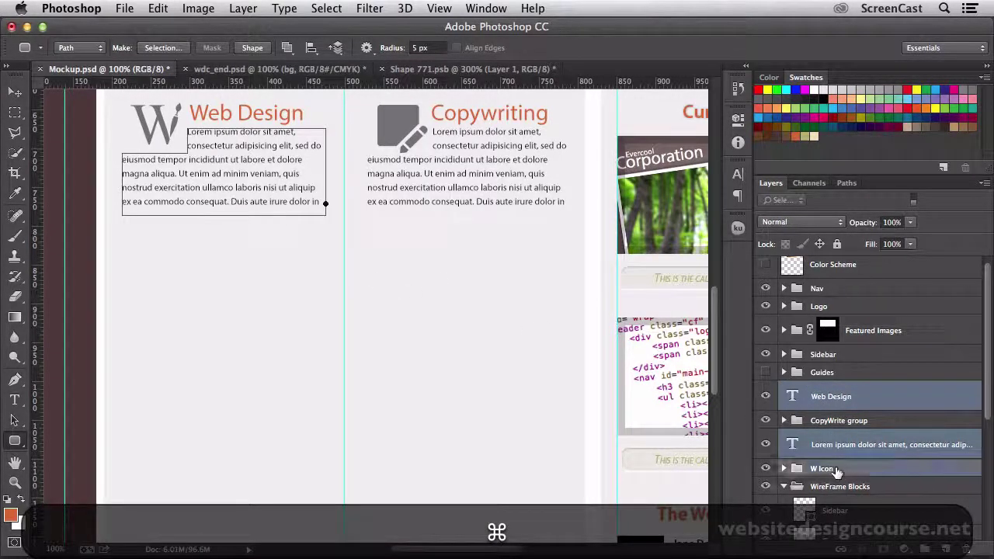
pyautogui.press('super+g')
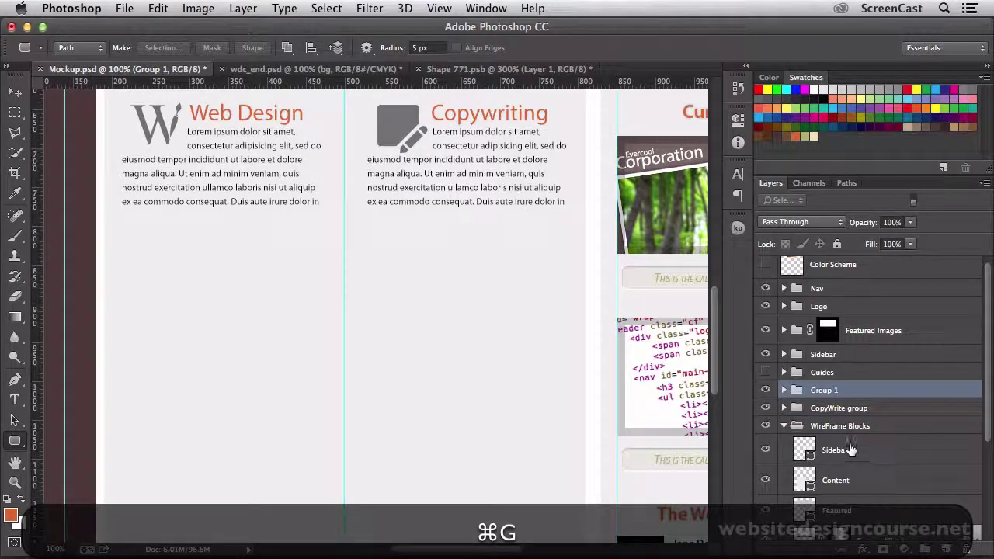
pyautogui.click(766, 391)
pyautogui.click(766, 391)
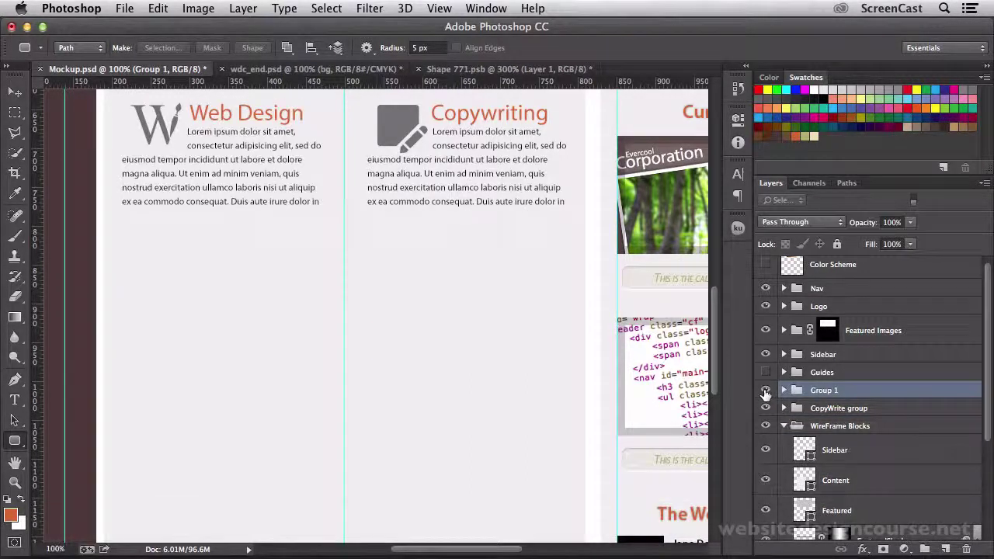
pyautogui.doubleClick(827, 396)
pyautogui.write('Web')
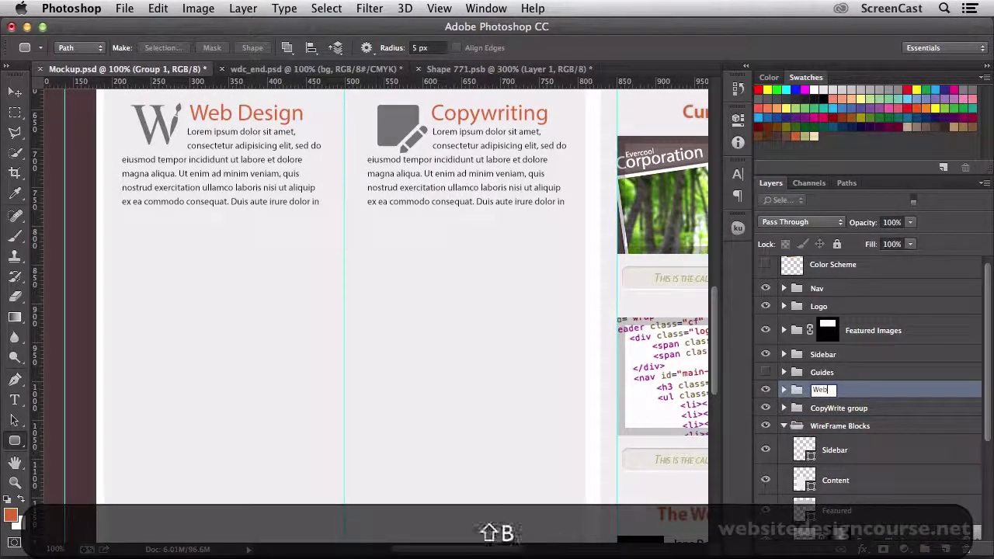
pyautogui.write('Design grou')
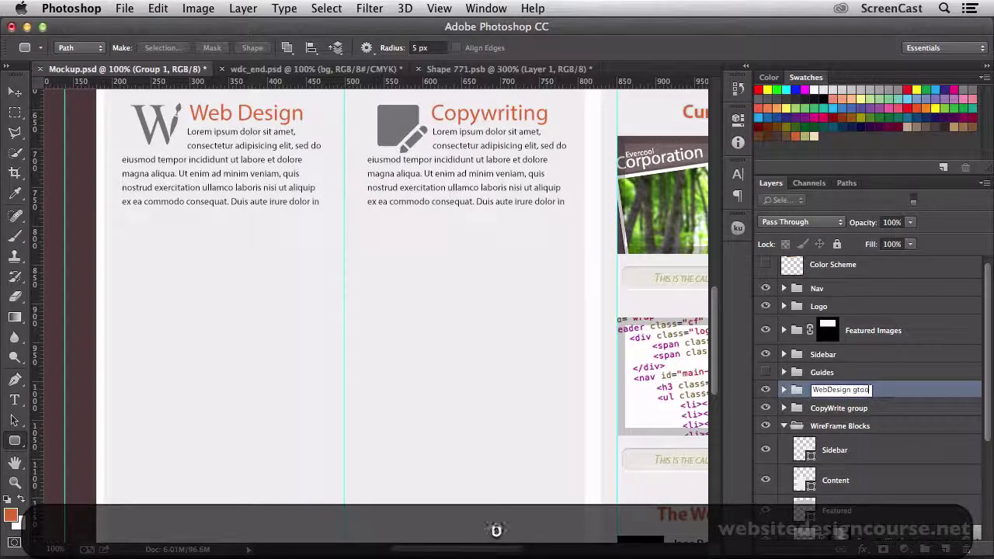
pyautogui.press('BackSpace')
pyautogui.press('BackSpace')
pyautogui.write('oup')
pyautogui.press('Return')
# Step: Nest WebDesign group and CopyWrite group in a parent group named 'Header groups'
pyautogui.keyDown('shift'); pyautogui.click(831, 412); pyautogui.keyUp('shift')
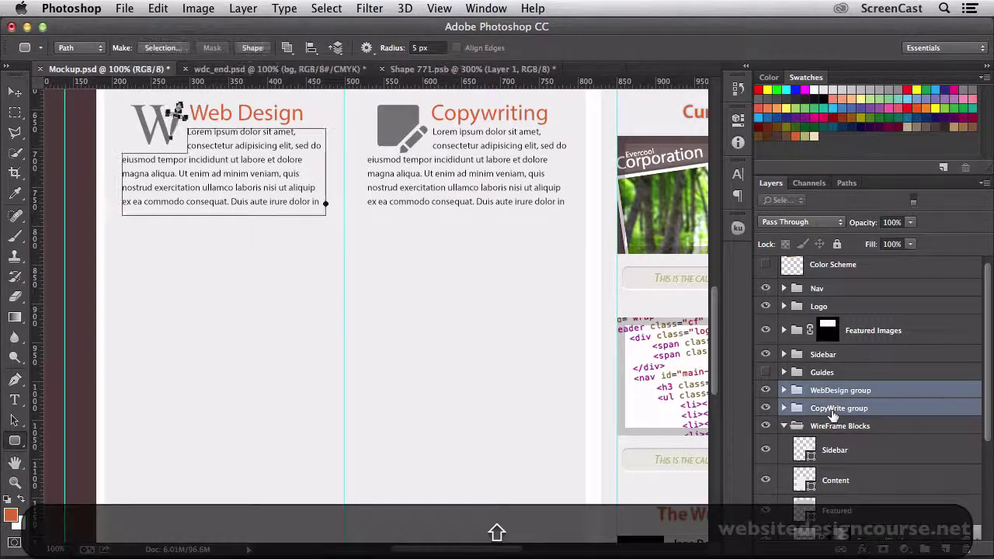
pyautogui.press('shift+super+g')
pyautogui.doubleClick(823, 390)
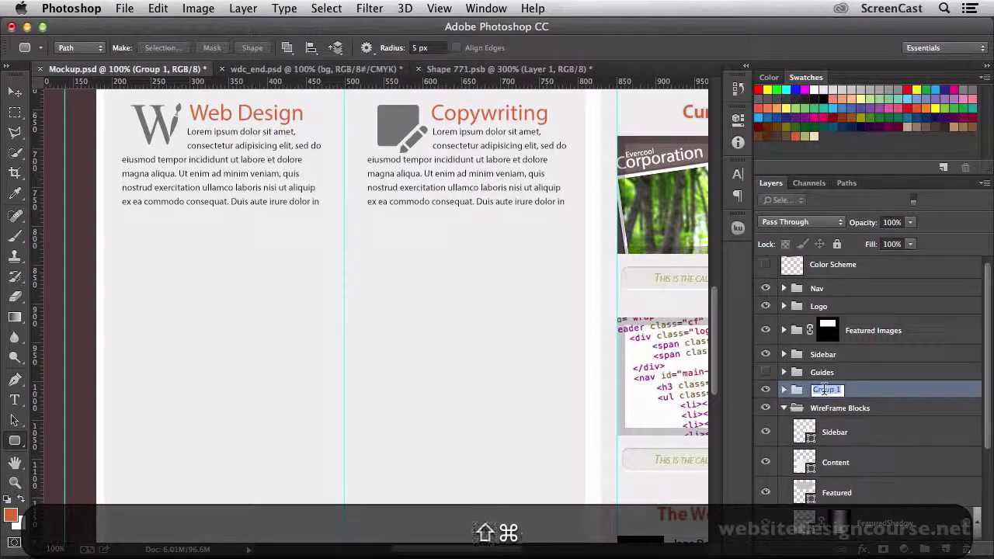
pyautogui.write('Header groups')
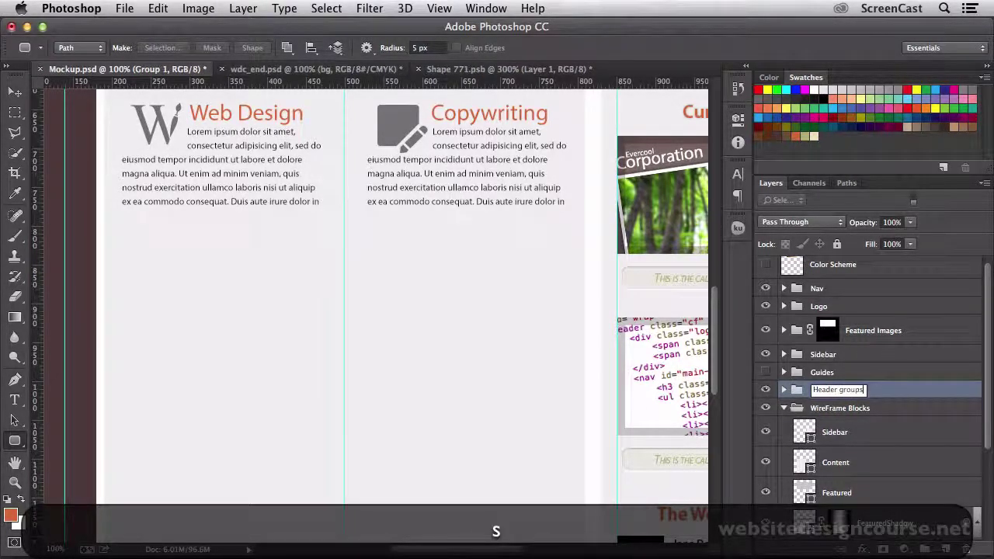
pyautogui.press('Return')
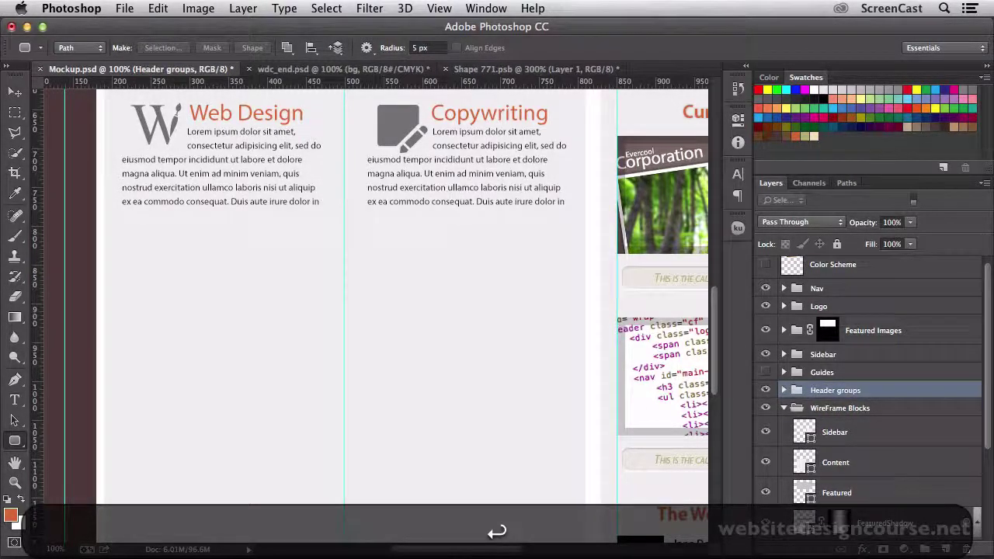
# Step: Inspect the Header groups folder to confirm it holds both subgroups
pyautogui.click(767, 391)
pyautogui.click(767, 391)
pyautogui.click(767, 390)
pyautogui.click(767, 390)
pyautogui.click(784, 390)
pyautogui.click(784, 390)
# Step: Drag the Guides group down to just above Background and collapse WireFrame Blocks
pyautogui.click(846, 380)
pyautogui.scroll(-3, 852, 381)
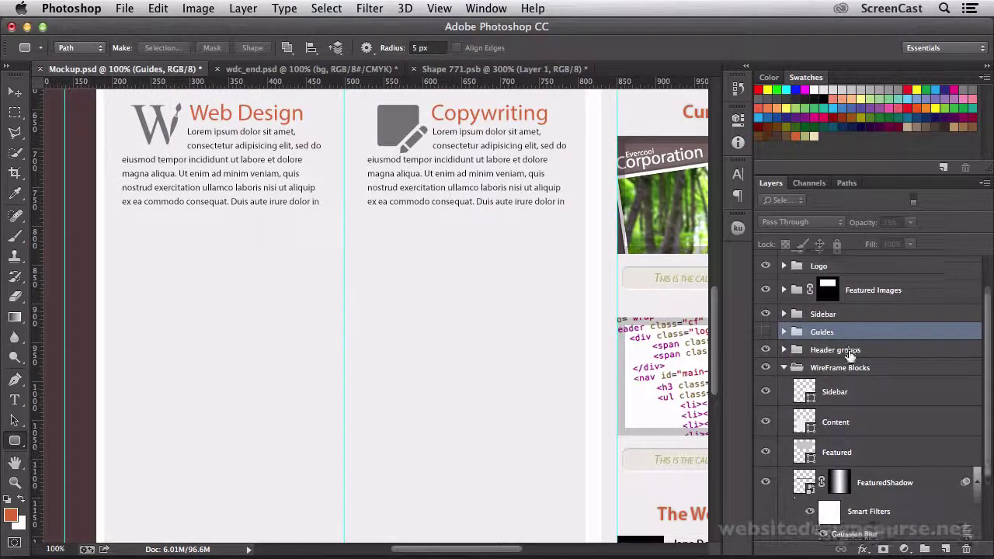
pyautogui.moveTo(854, 314); pyautogui.dragTo(872, 512)
pyautogui.scroll(5, 880, 534)
pyautogui.click(786, 399)
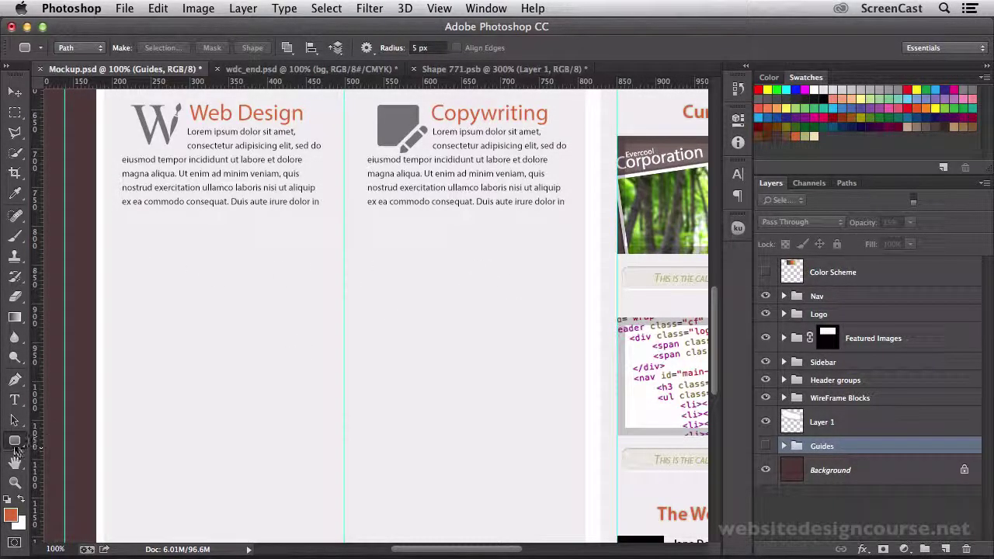
# Step: Select the Rounded Rectangle Tool with a 5 px radius in Shape mode
pyautogui.moveTo(15, 449); pyautogui.dragTo(59, 451)
pyautogui.click(414, 47)
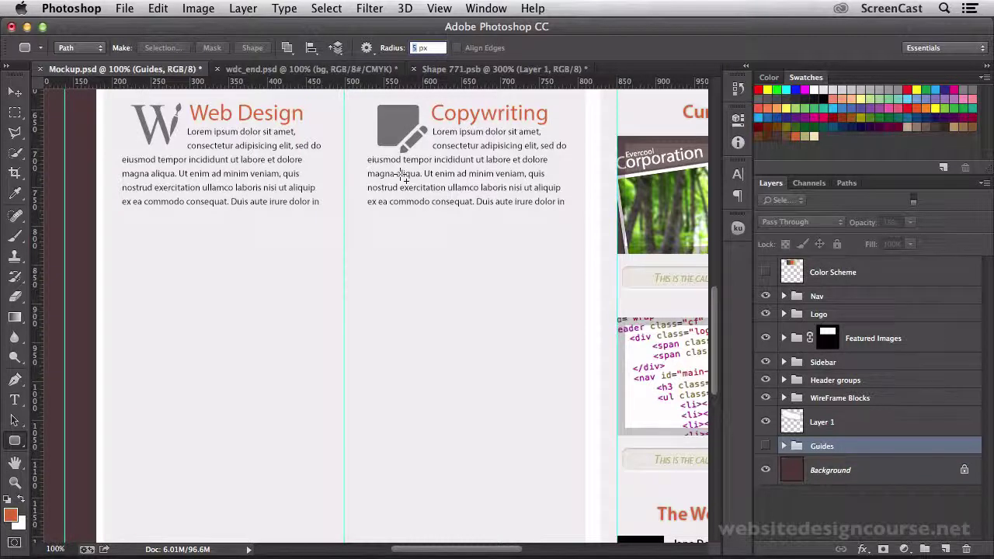
pyautogui.click(76, 48)
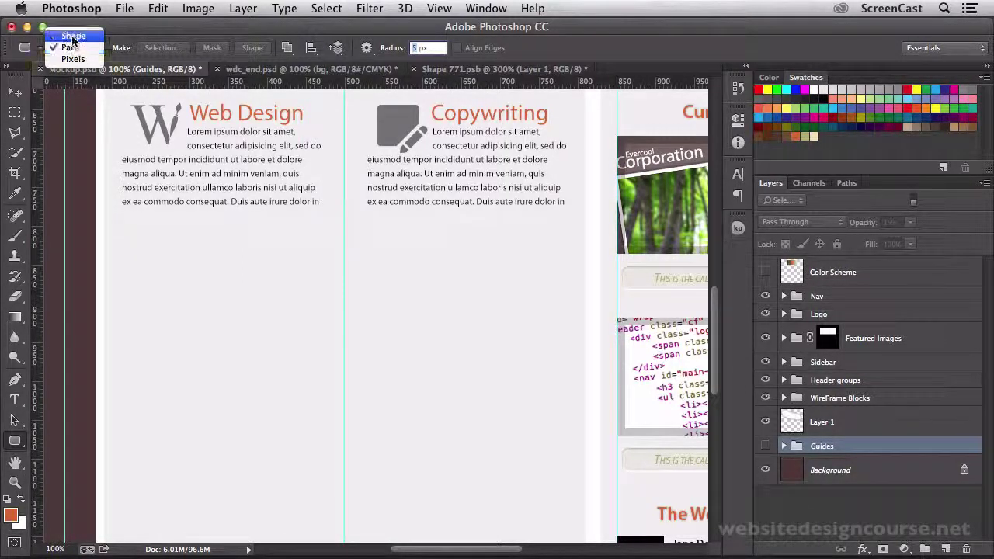
pyautogui.click(73, 35)
pyautogui.click(77, 48)
pyautogui.click(75, 59)
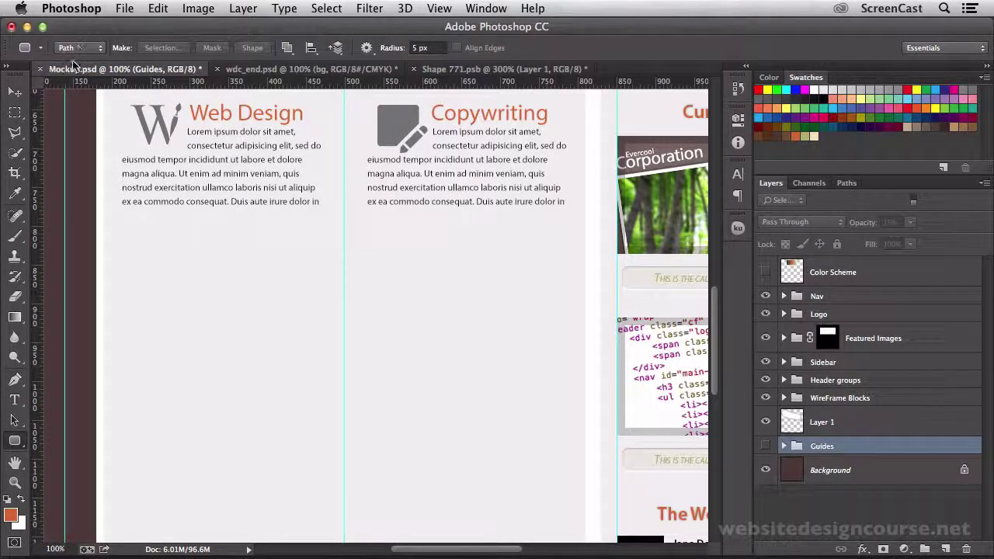
pyautogui.click(74, 51)
pyautogui.click(76, 36)
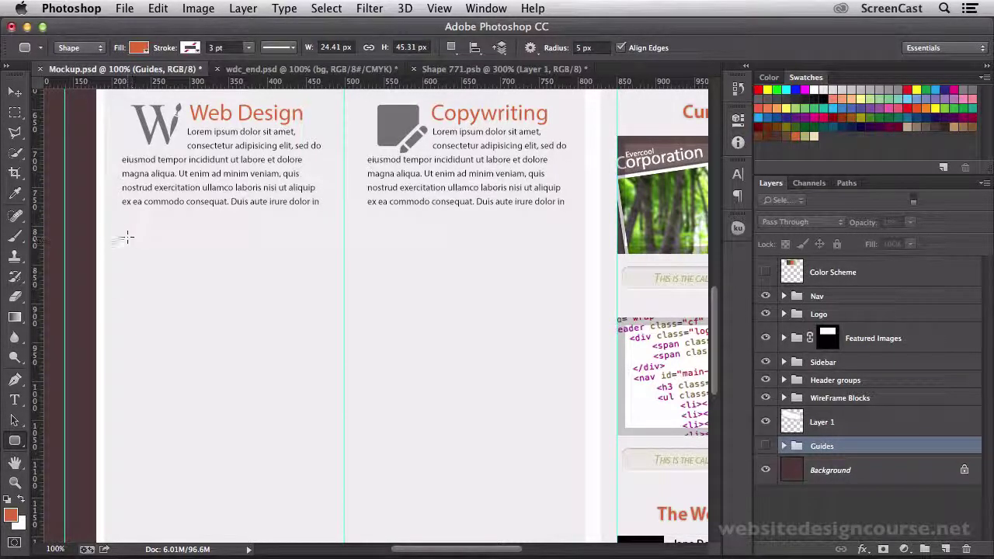
# Step: Draw a 556×71 px orange rounded rectangle below the service columns and move its layer above Sidebar
pyautogui.press('shift+super+i')
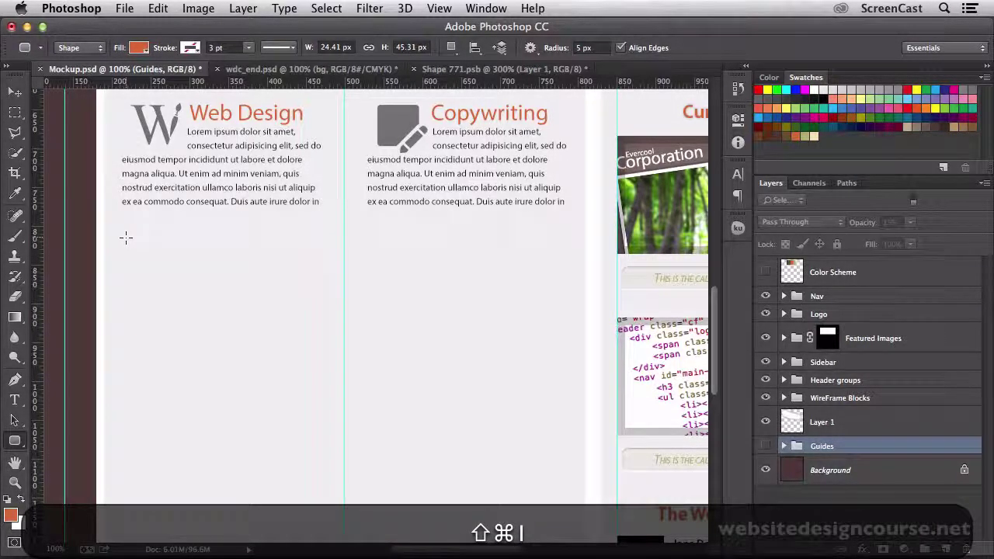
pyautogui.moveTo(126, 236); pyautogui.dragTo(559, 288)
pyautogui.press('space')
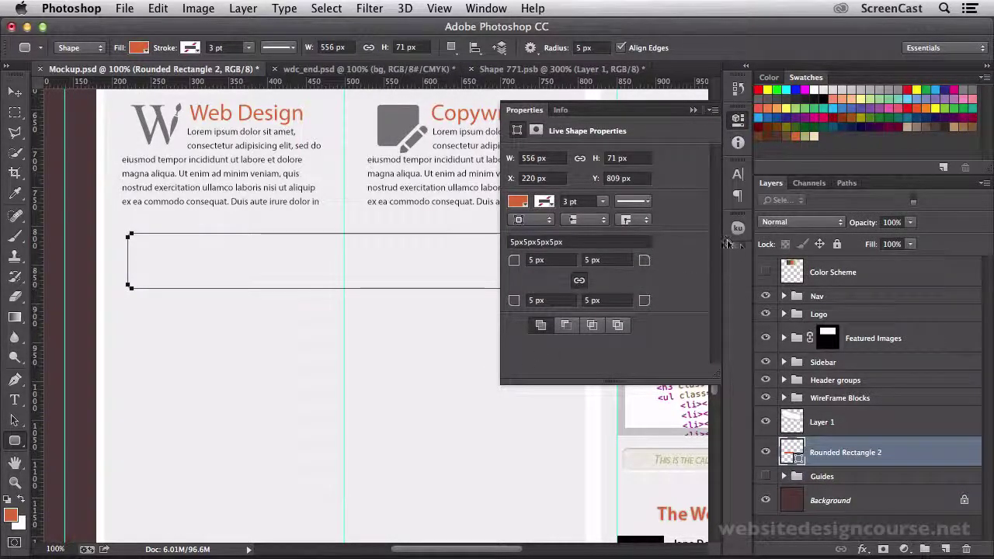
pyautogui.click(738, 119)
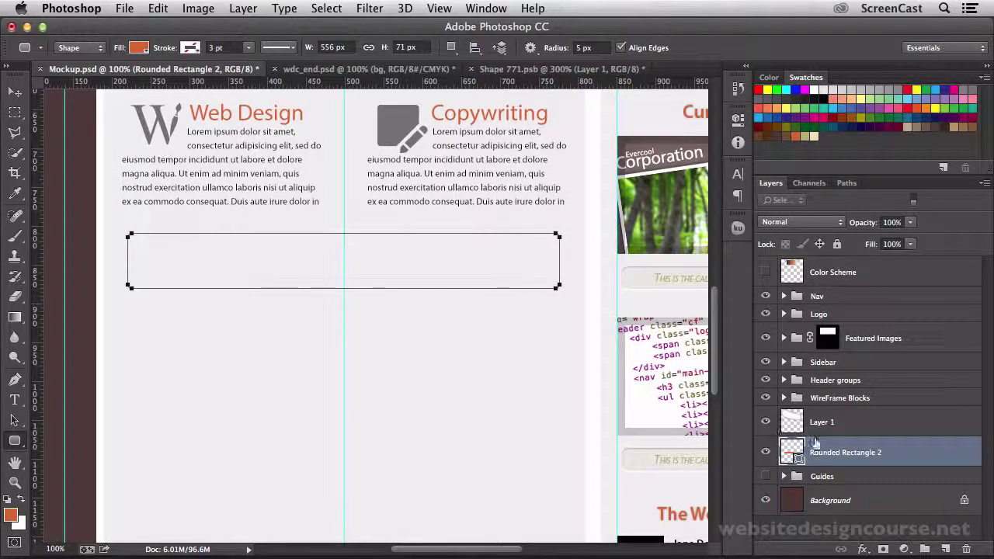
pyautogui.click(766, 452)
pyautogui.click(766, 454)
pyautogui.moveTo(839, 456); pyautogui.dragTo(841, 354)
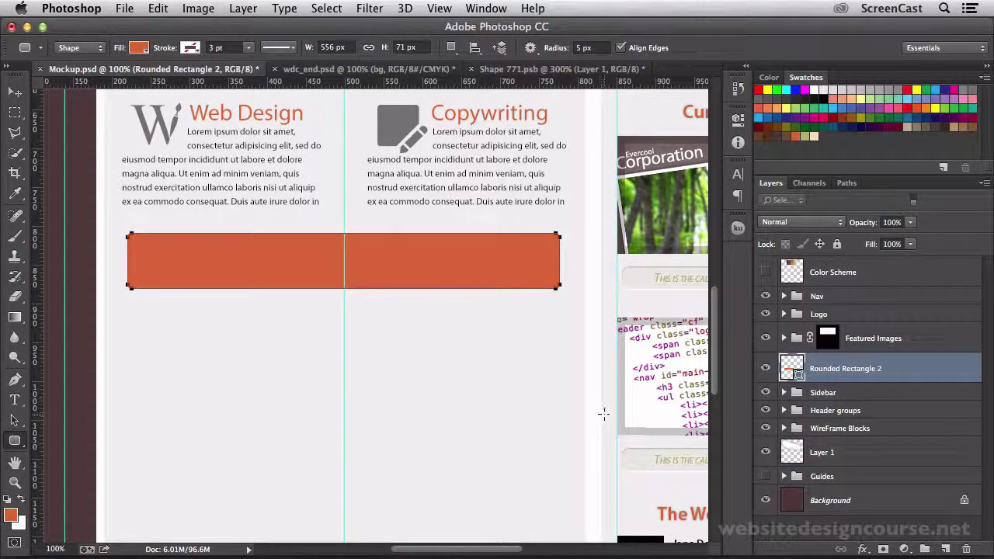
# Step: Rename the Rounded Rectangle 2 layer to 'Callout Box Base'
pyautogui.doubleClick(830, 370)
pyautogui.write('Callout')
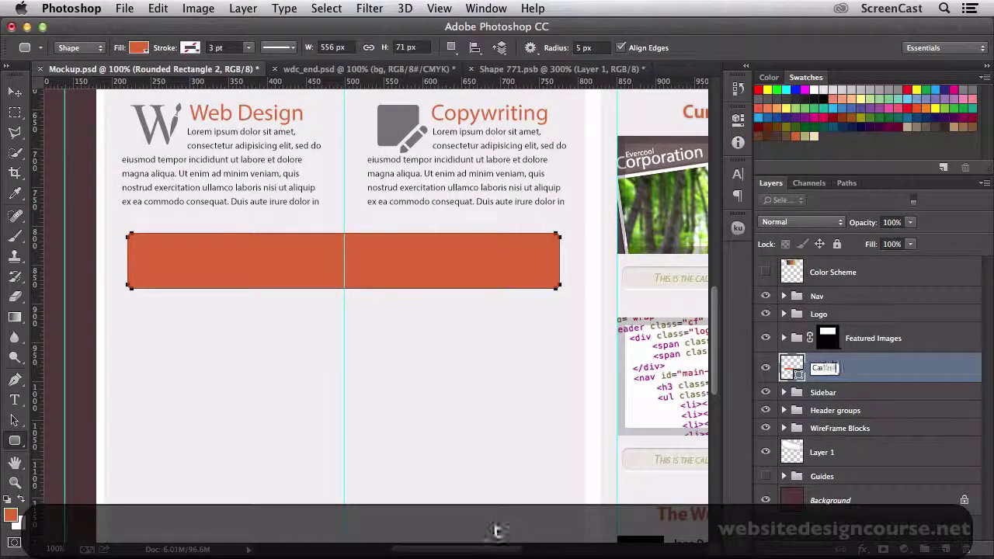
pyautogui.write(' Box Base')
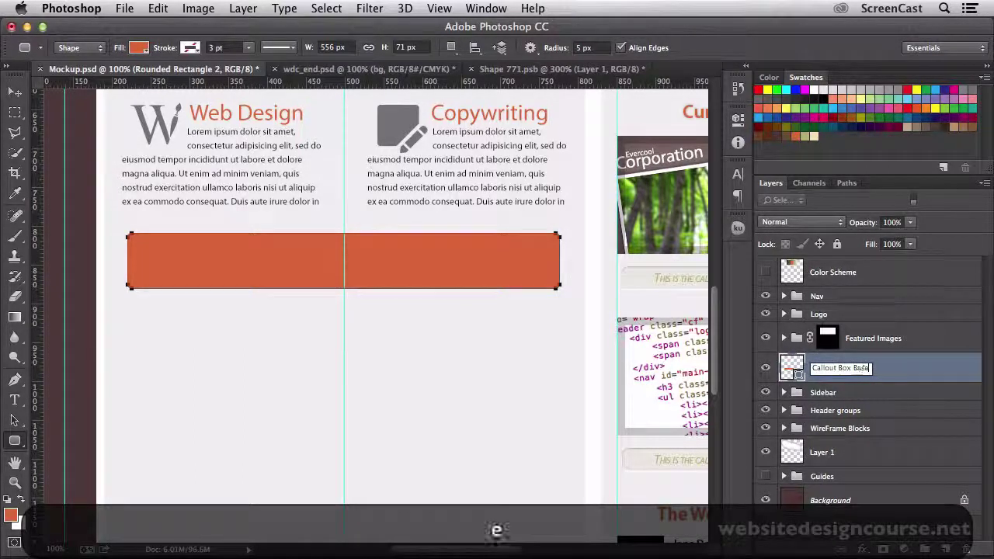
pyautogui.press('Return')
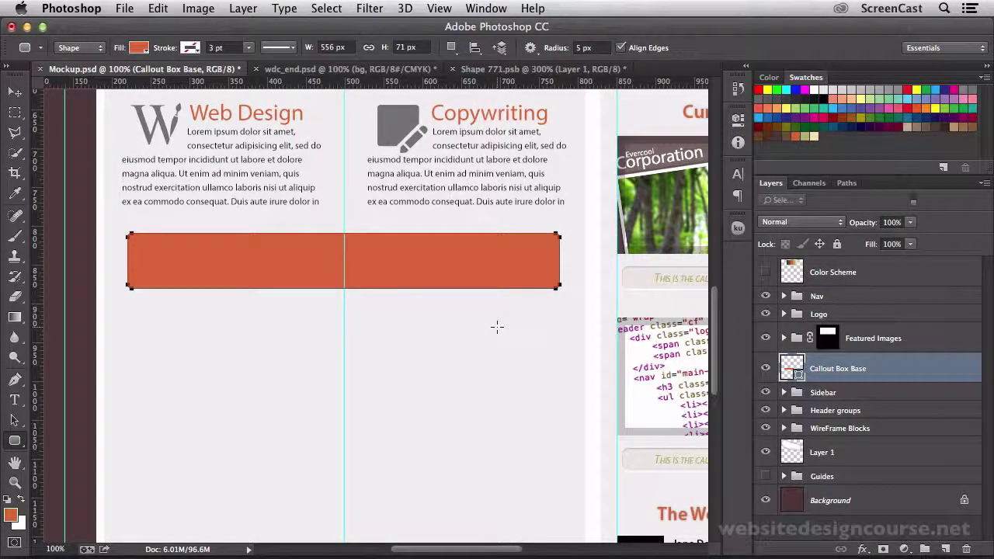
# Step: Zoom in on the corner of the callout box
pyautogui.press('z')
pyautogui.click(153, 273)
pyautogui.press('space')
pyautogui.moveTo(156, 262); pyautogui.dragTo(157, 280)
pyautogui.click(160, 280)
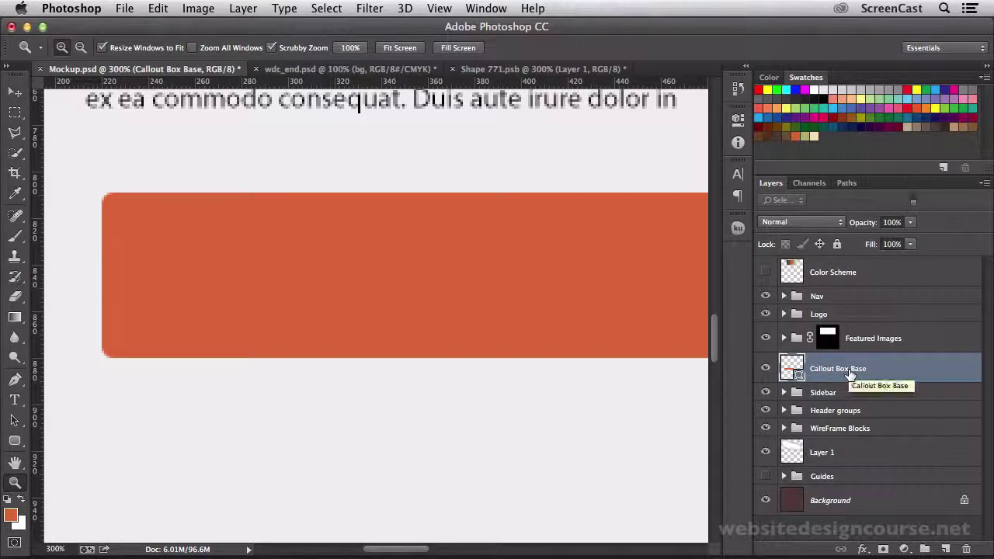
# Step: Add a 1 px inside black Stroke at 11% opacity to Callout Box Base
pyautogui.click(861, 550)
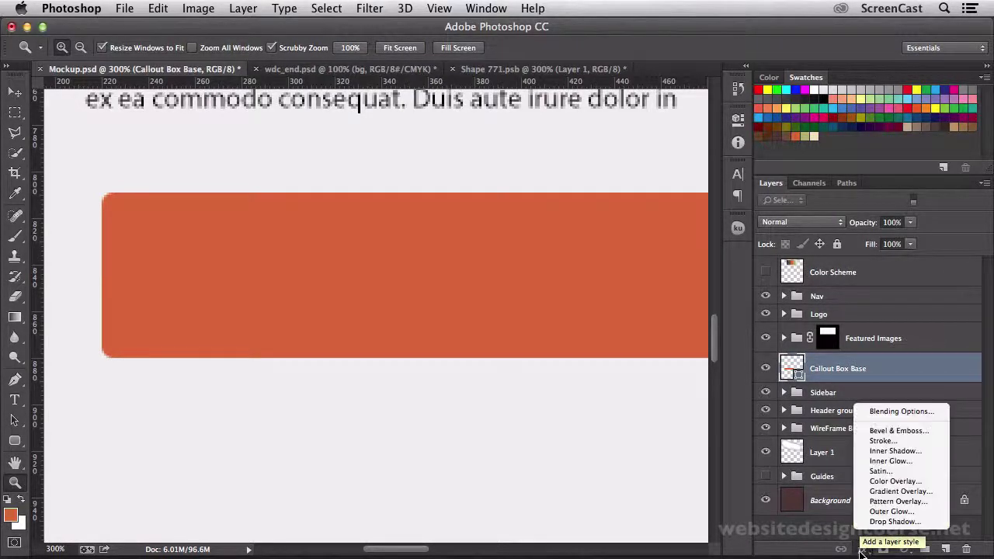
pyautogui.press('Escape')
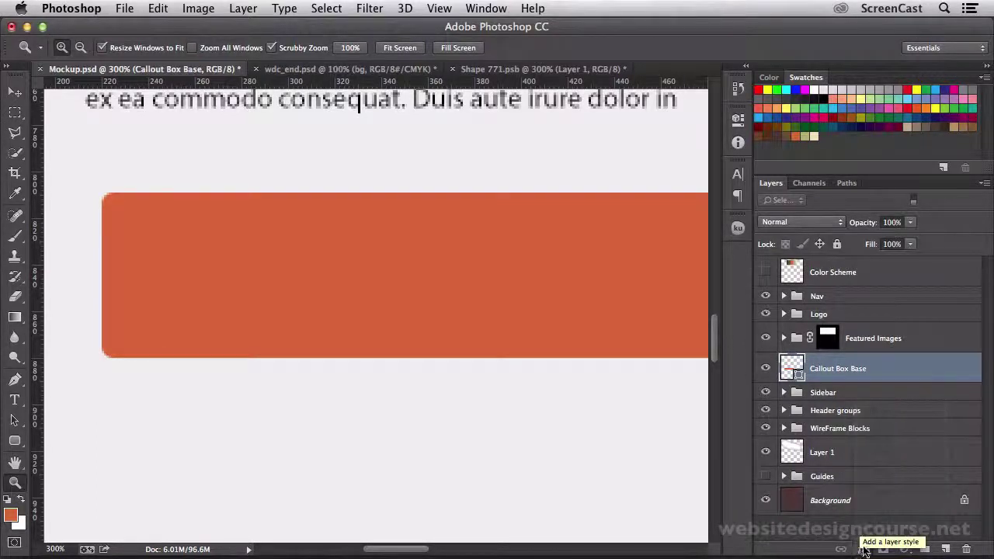
pyautogui.click(235, 7)
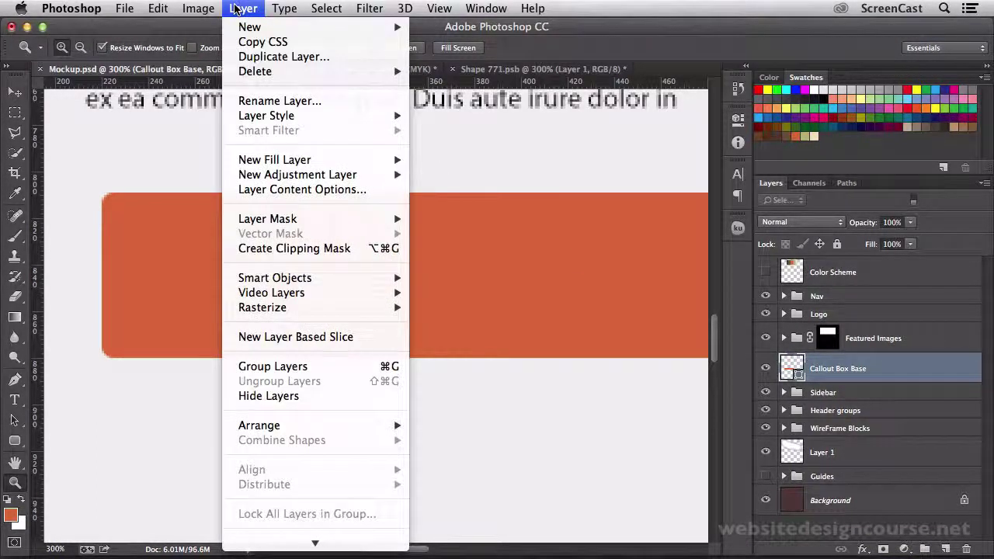
pyautogui.click(242, 9)
pyautogui.click(862, 549)
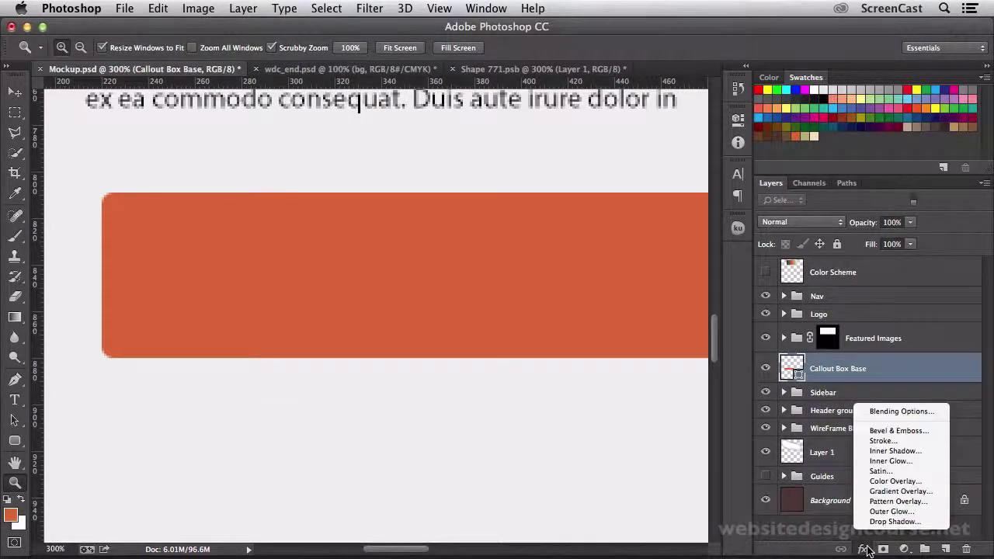
pyautogui.click(879, 441)
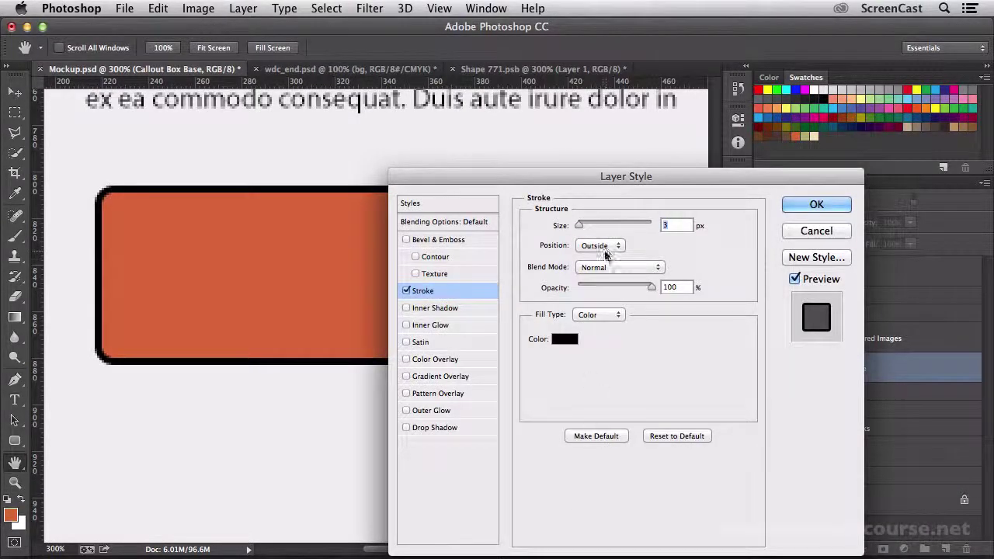
pyautogui.click(598, 246)
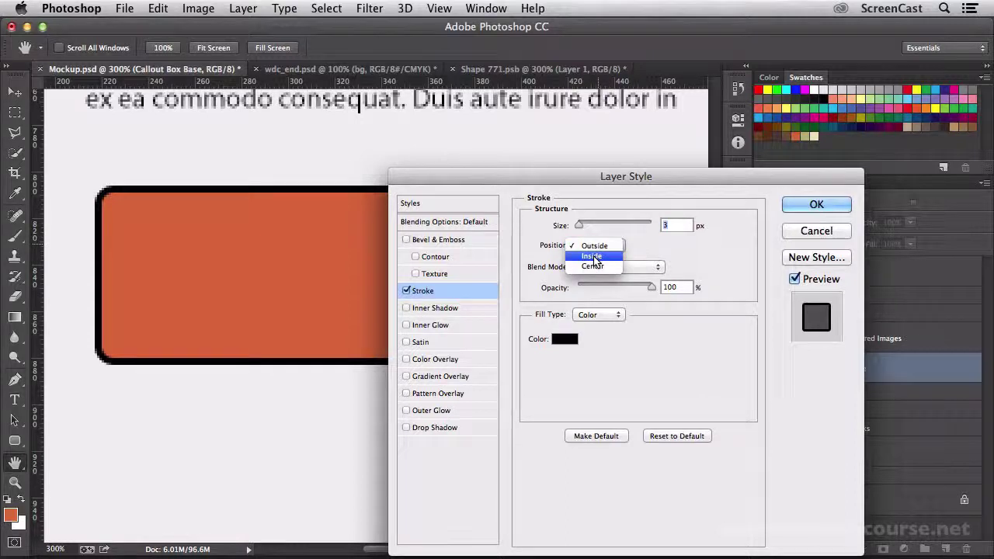
pyautogui.click(593, 258)
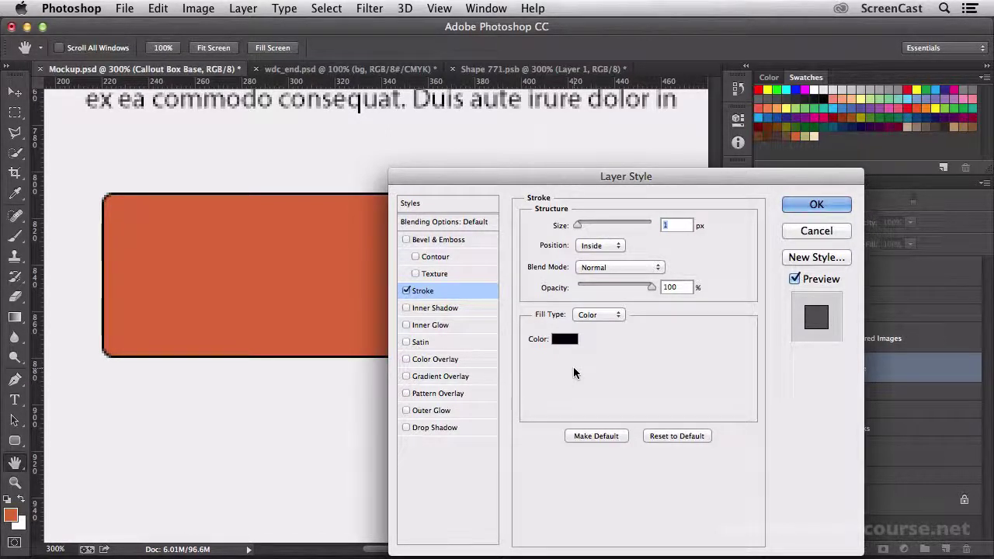
pyautogui.click(566, 340)
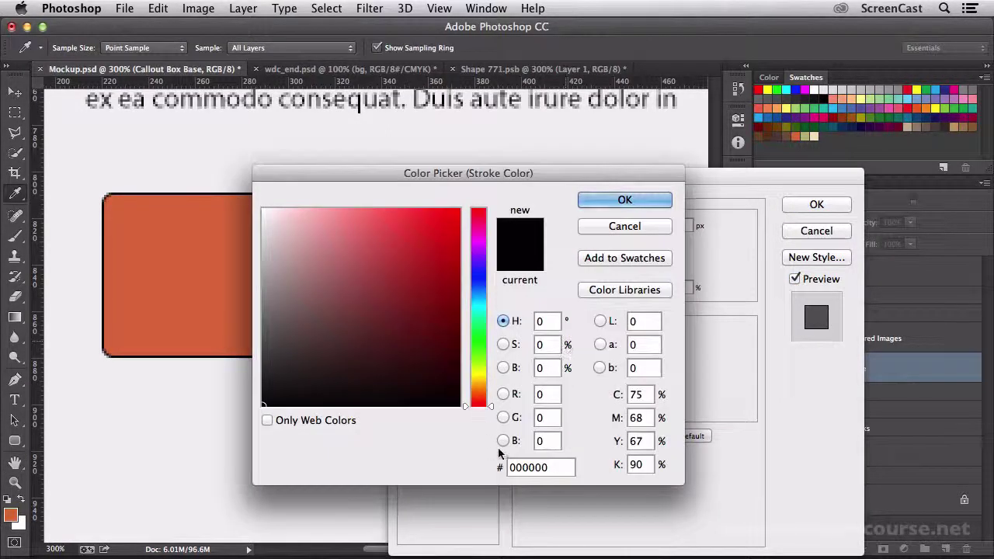
pyautogui.press('Return')
pyautogui.moveTo(651, 287); pyautogui.dragTo(585, 287)
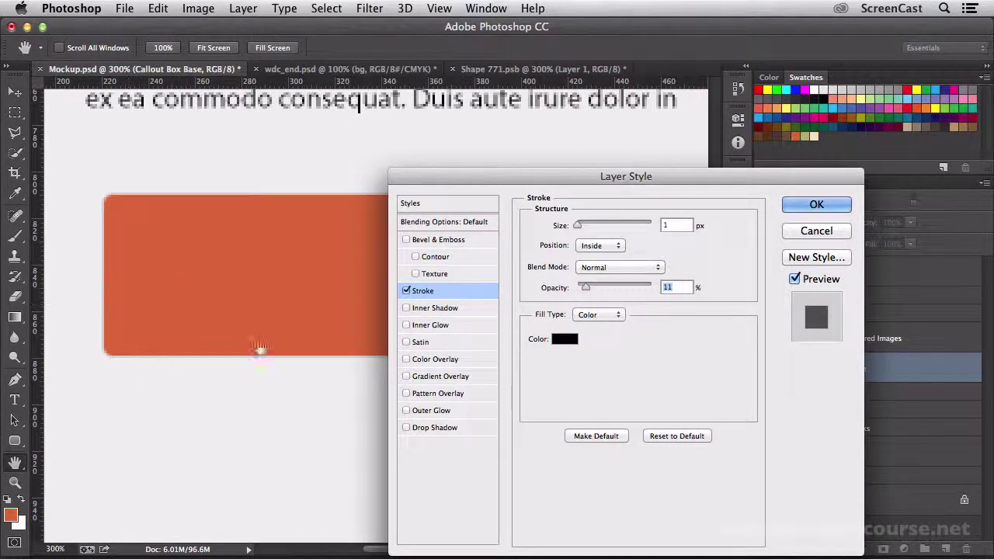
pyautogui.click(794, 202)
# Step: Add a Gradient Overlay to Callout Box Base and bring up its Gradient Editor
pyautogui.press('z')
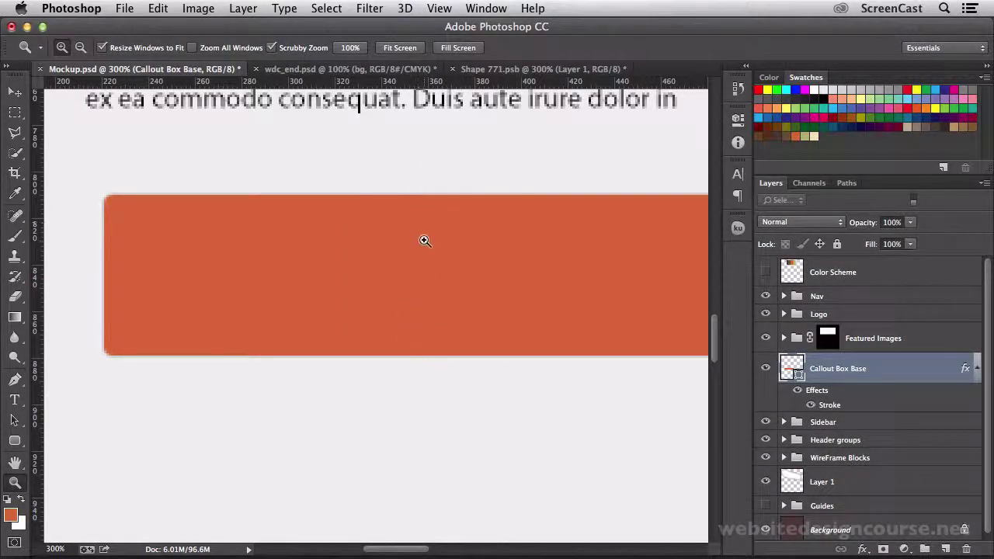
pyautogui.press('i')
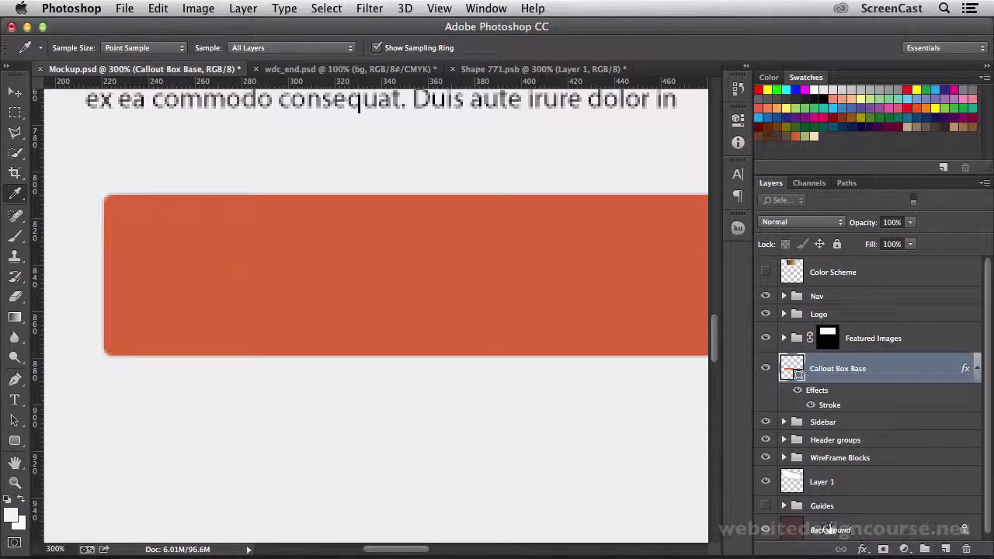
pyautogui.click(862, 550)
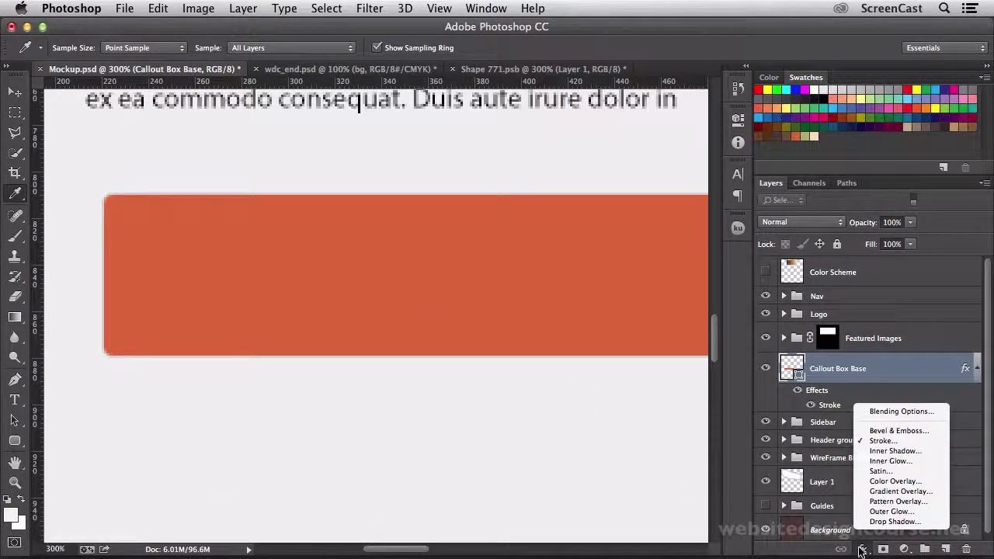
pyautogui.click(885, 492)
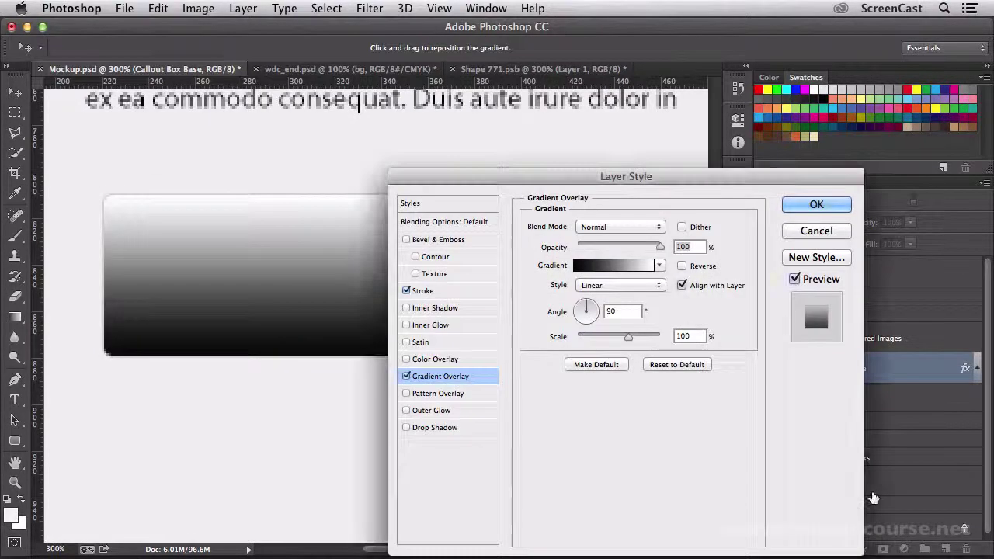
pyautogui.click(594, 270)
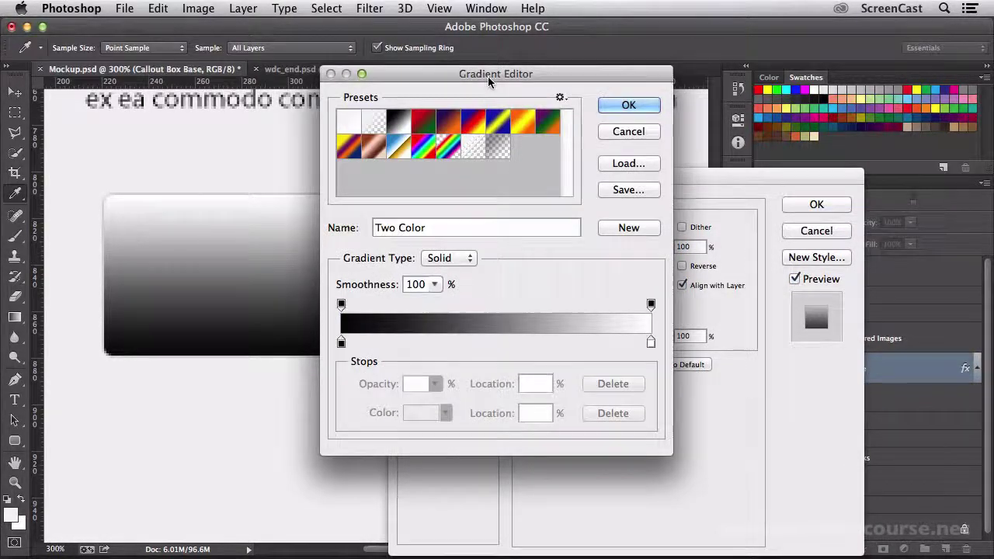
pyautogui.moveTo(492, 81); pyautogui.dragTo(571, 113)
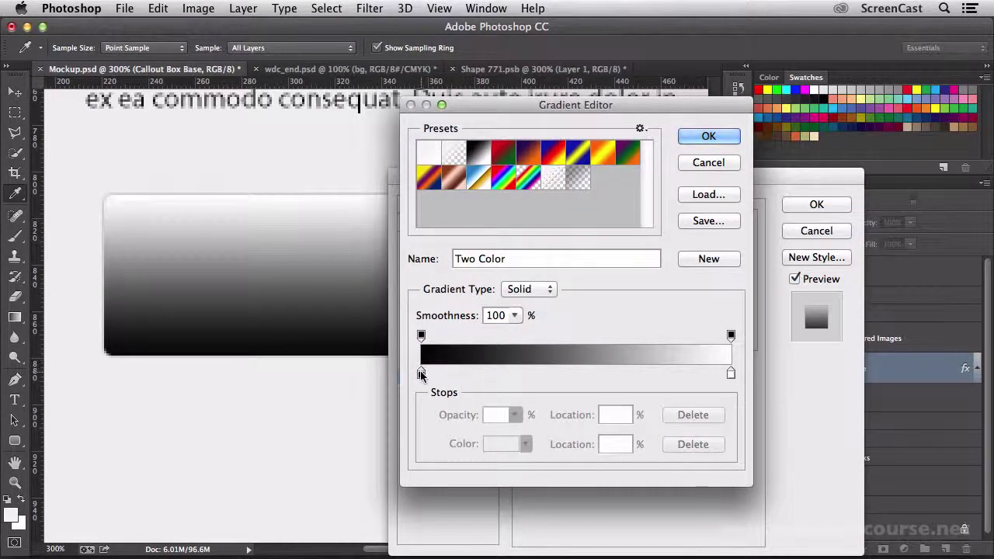
# Step: Set the gradient's left stop to warm light grey #ebeae5
pyautogui.click(421, 376)
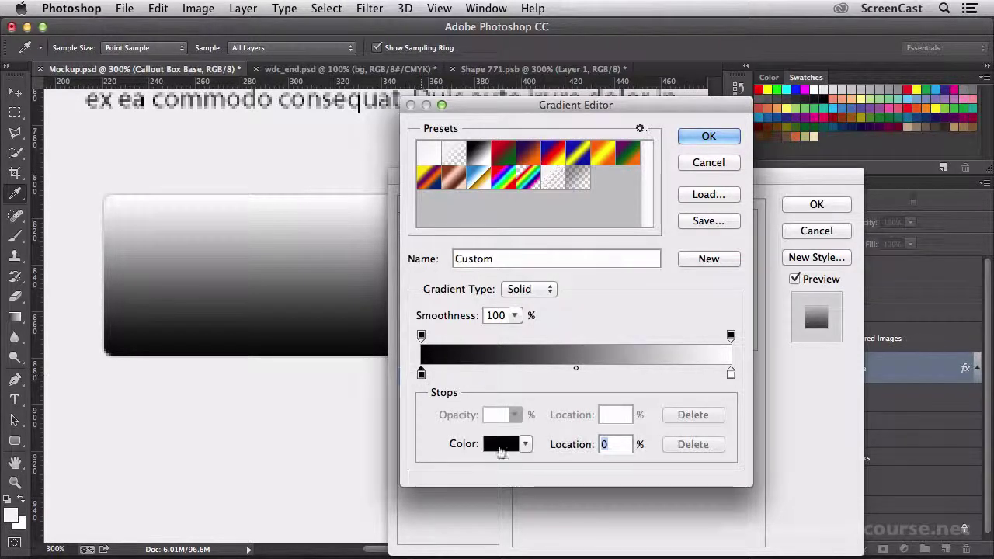
pyautogui.click(501, 447)
pyautogui.moveTo(266, 245); pyautogui.dragTo(263, 231)
pyautogui.doubleClick(513, 468)
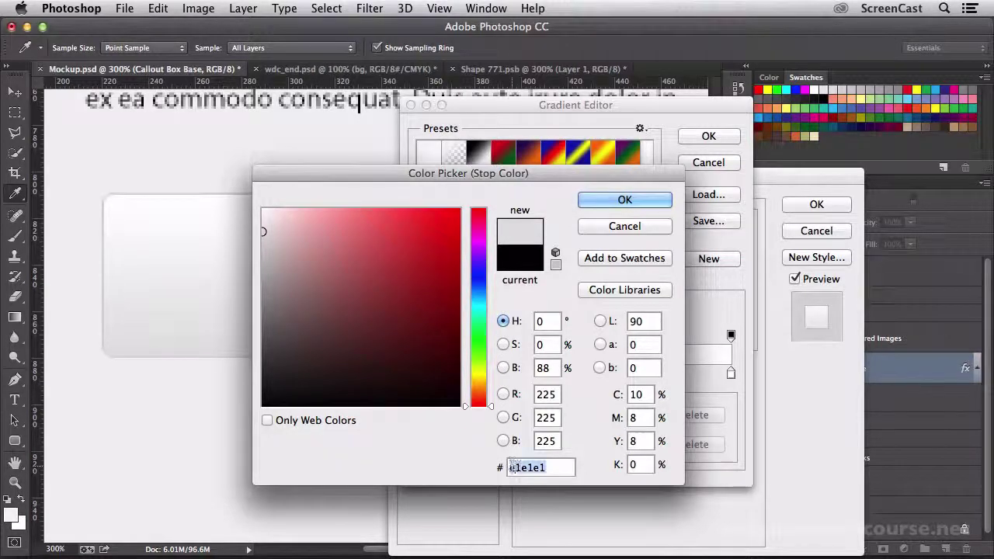
pyautogui.write('e1e1e1')
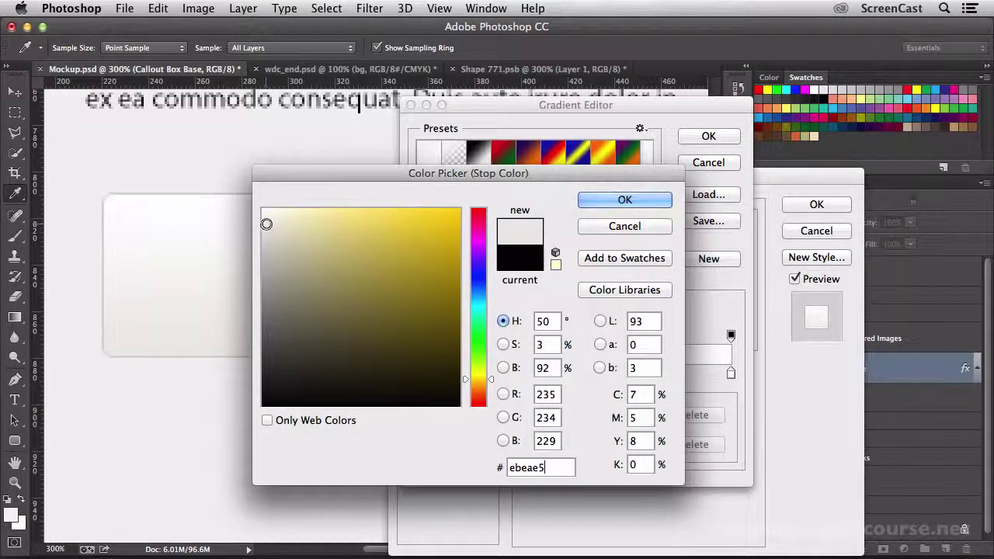
pyautogui.click(602, 204)
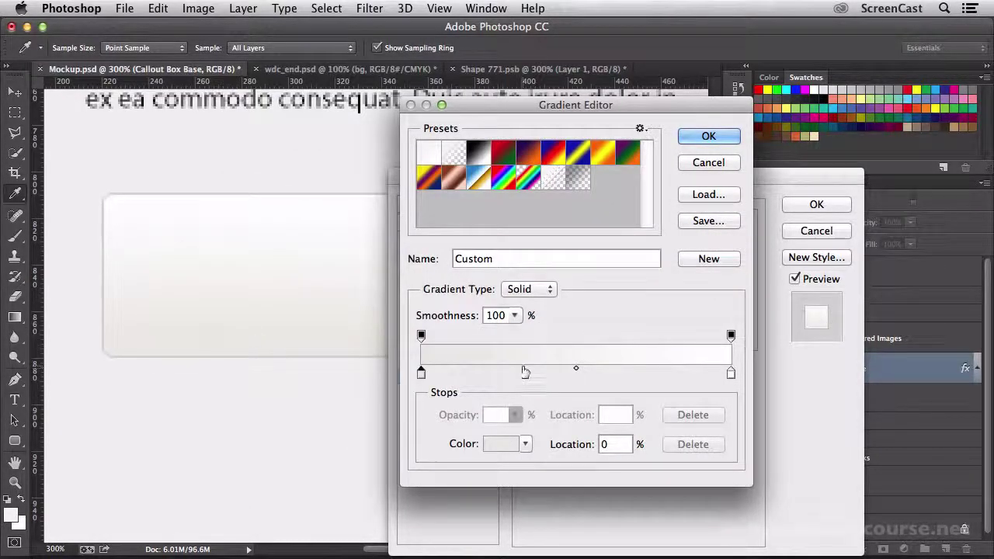
# Step: Set the right stop to white #ffffff and apply the gradient overlay
pyautogui.doubleClick(730, 375)
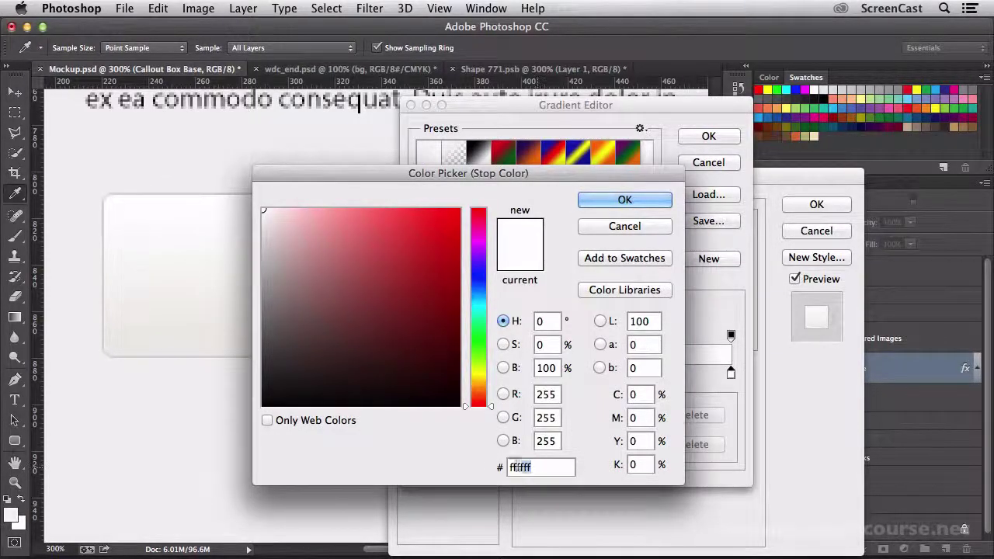
pyautogui.click(651, 204)
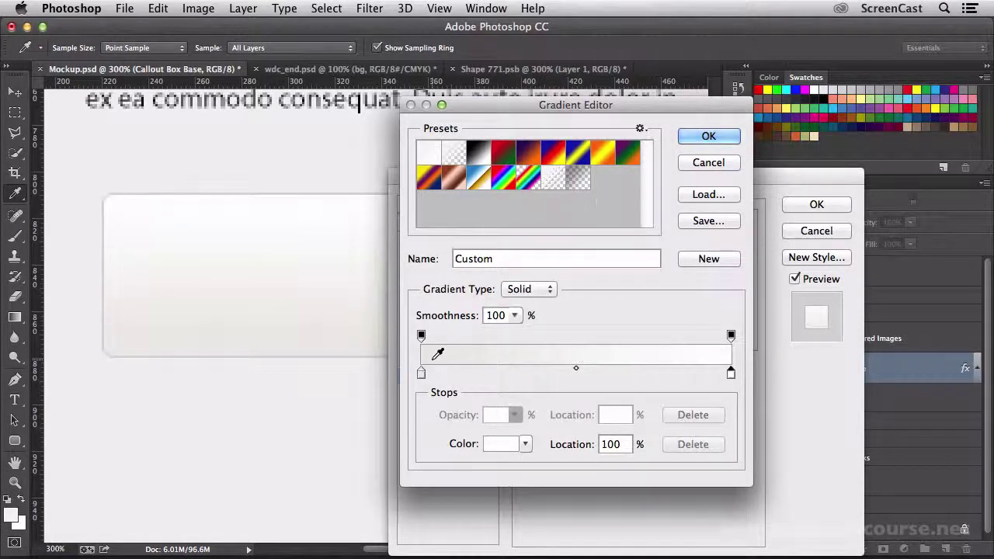
pyautogui.click(683, 136)
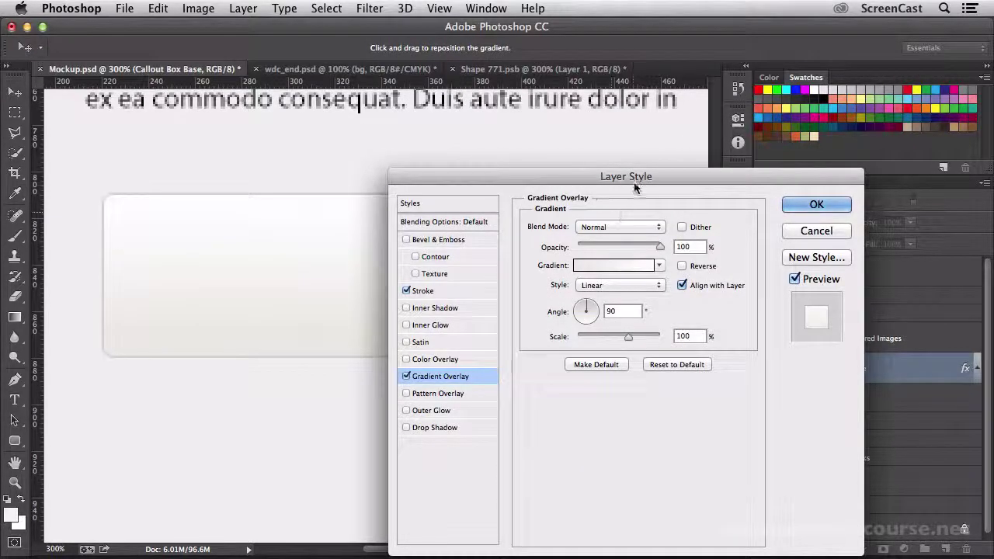
pyautogui.moveTo(636, 180); pyautogui.dragTo(560, 176)
pyautogui.click(741, 201)
# Step: Add a black Multiply Drop Shadow: distance 1 px, size 1 px, opacity 40%
pyautogui.doubleClick(15, 482)
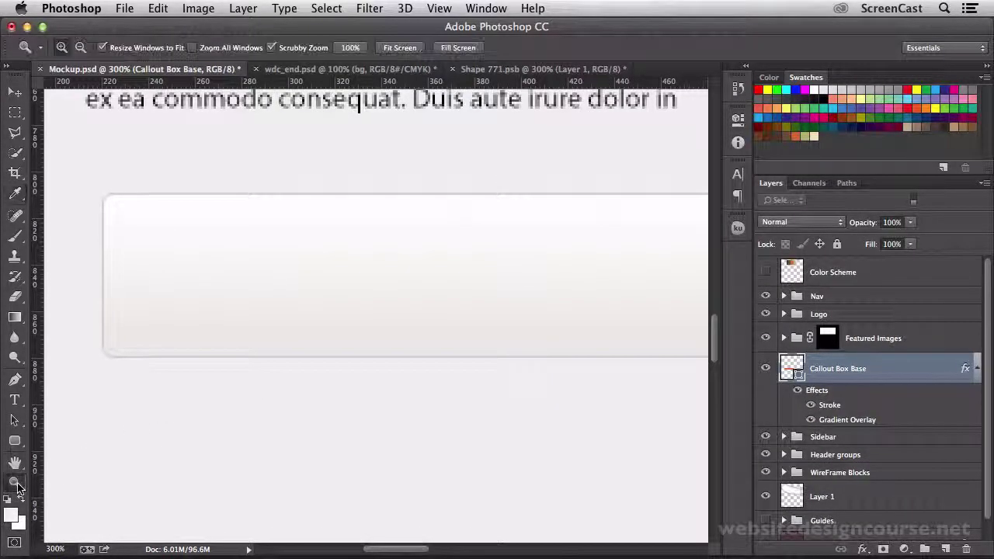
pyautogui.hscroll(5, 386, 434)
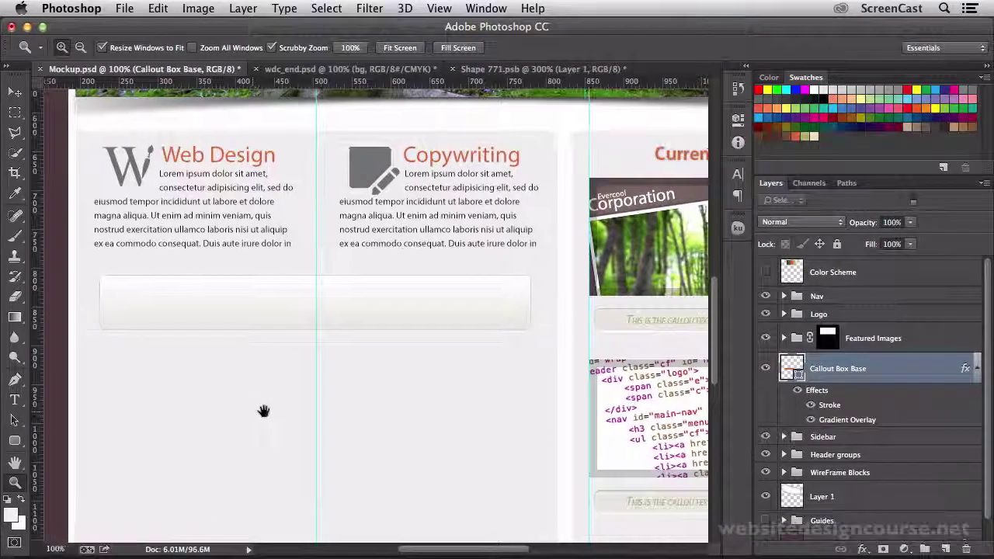
pyautogui.hscroll(-2, 266, 411)
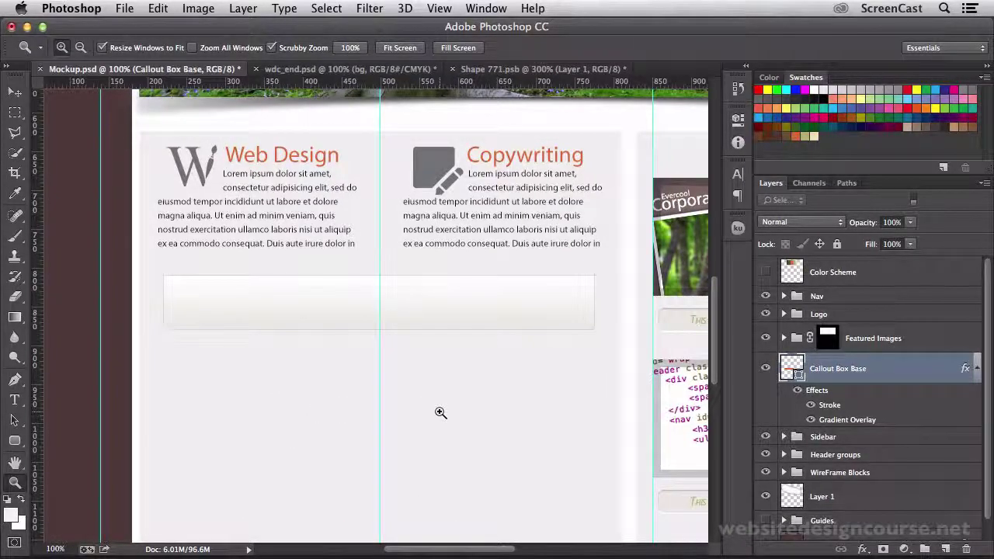
pyautogui.click(863, 549)
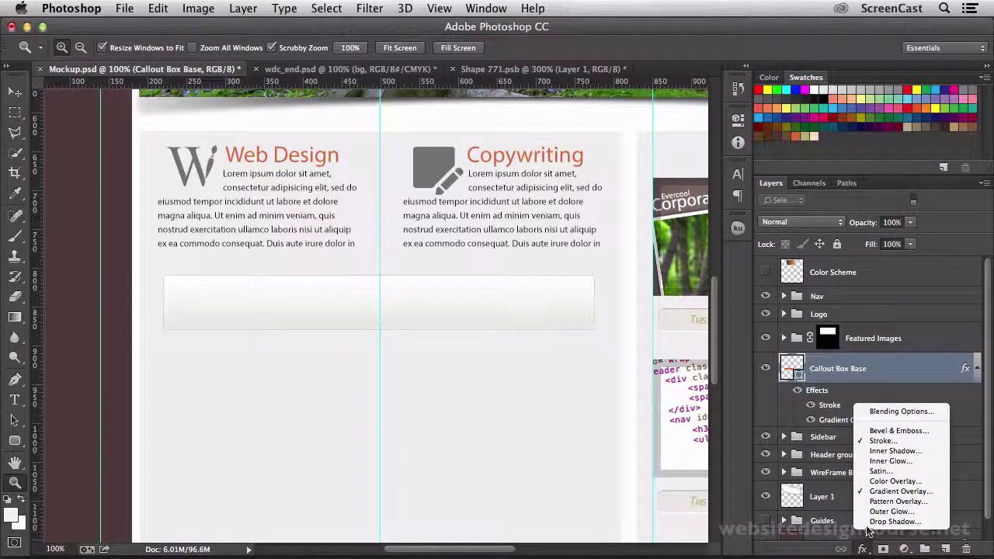
pyautogui.click(886, 533)
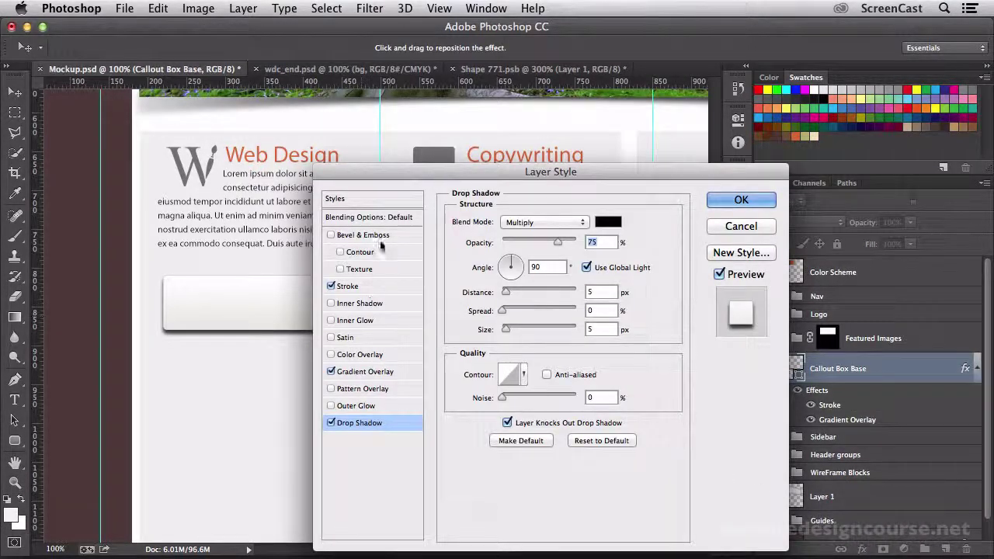
pyautogui.moveTo(392, 175); pyautogui.dragTo(540, 128)
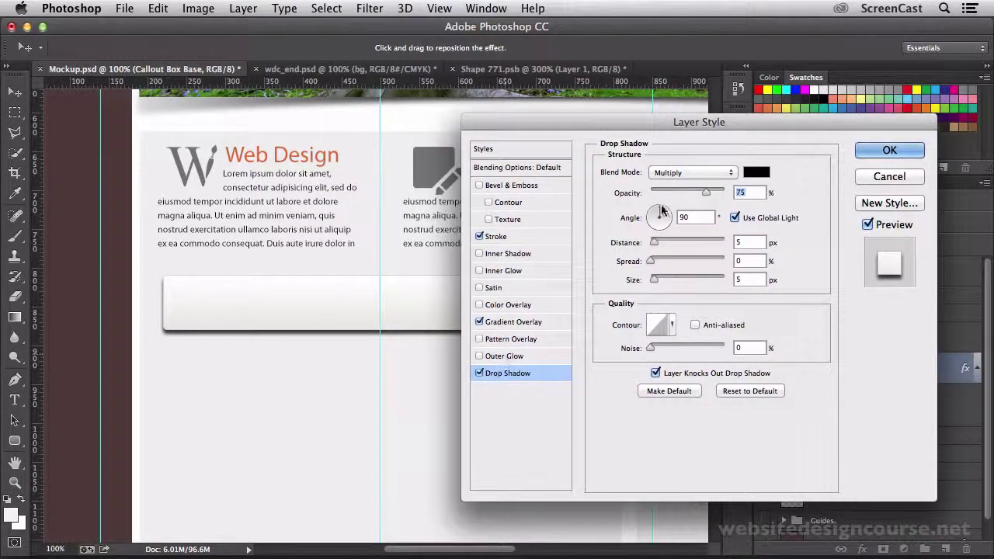
pyautogui.moveTo(655, 247); pyautogui.dragTo(652, 246)
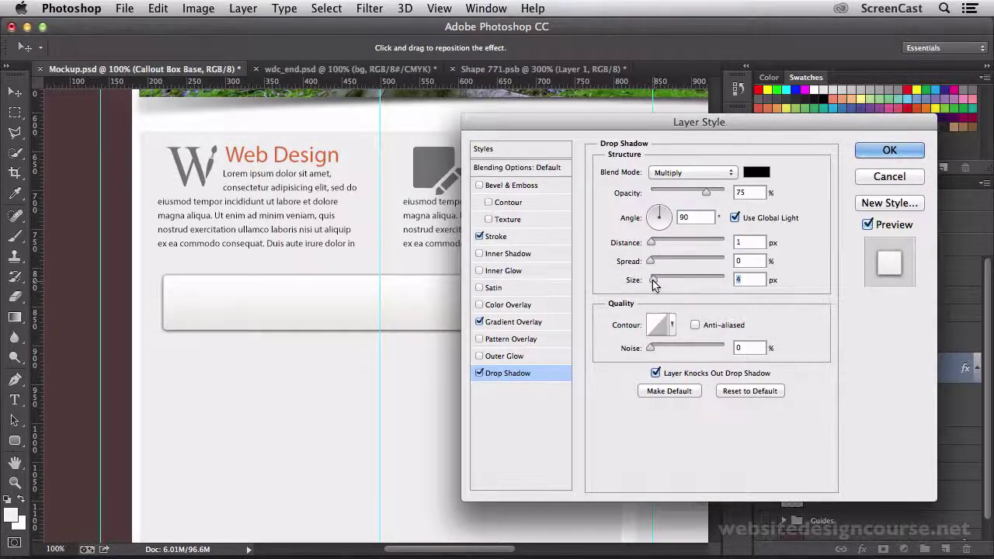
pyautogui.moveTo(653, 285); pyautogui.dragTo(652, 285)
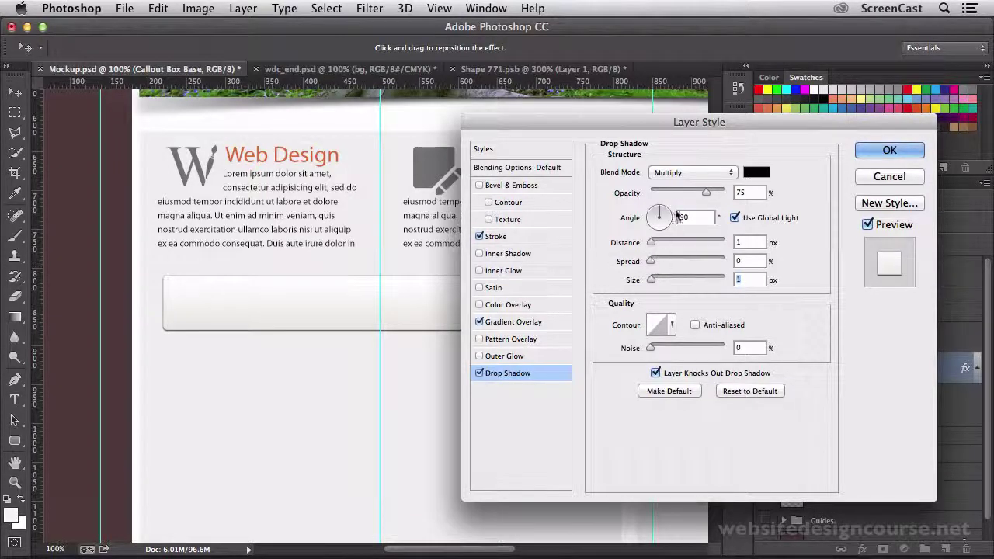
pyautogui.moveTo(697, 193)
pyautogui.mouseDown()
pyautogui.moveTo(666, 193)
pyautogui.moveTo(678, 192)
pyautogui.mouseUp()
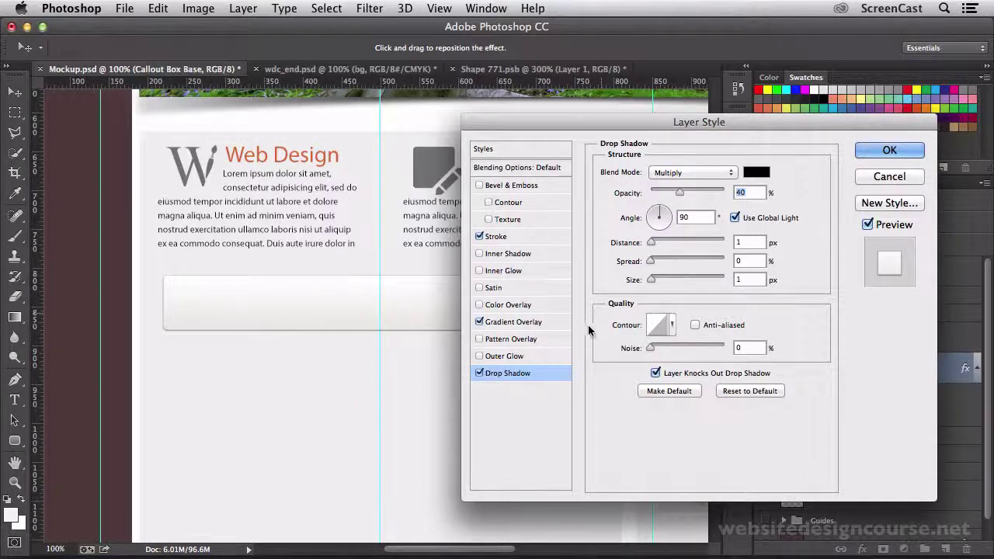
pyautogui.press('Return')
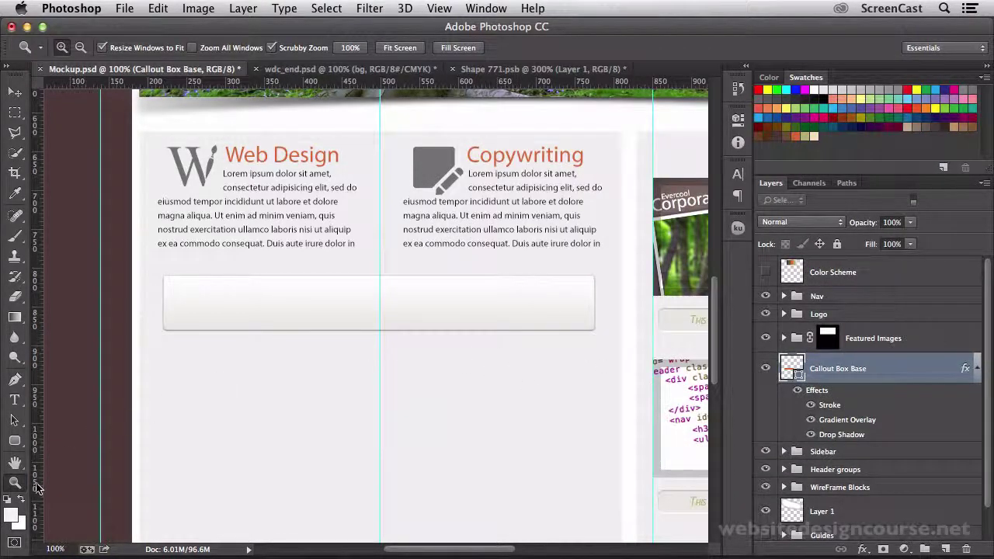
# Step: Zoom in on the callout box's lower-right corner to inspect the drop shadow, then return to 100%
pyautogui.moveTo(386, 337); pyautogui.dragTo(315, 370)
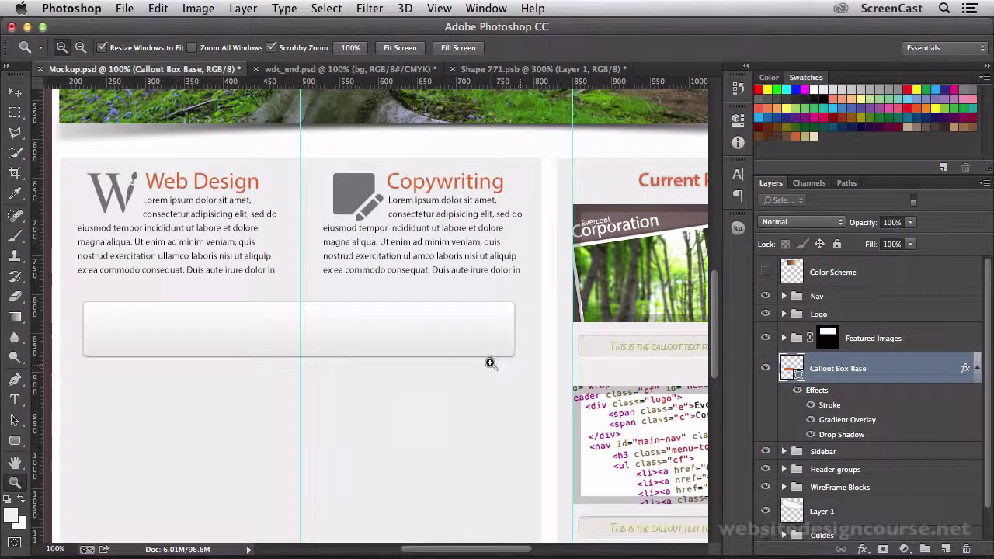
pyautogui.click(489, 363)
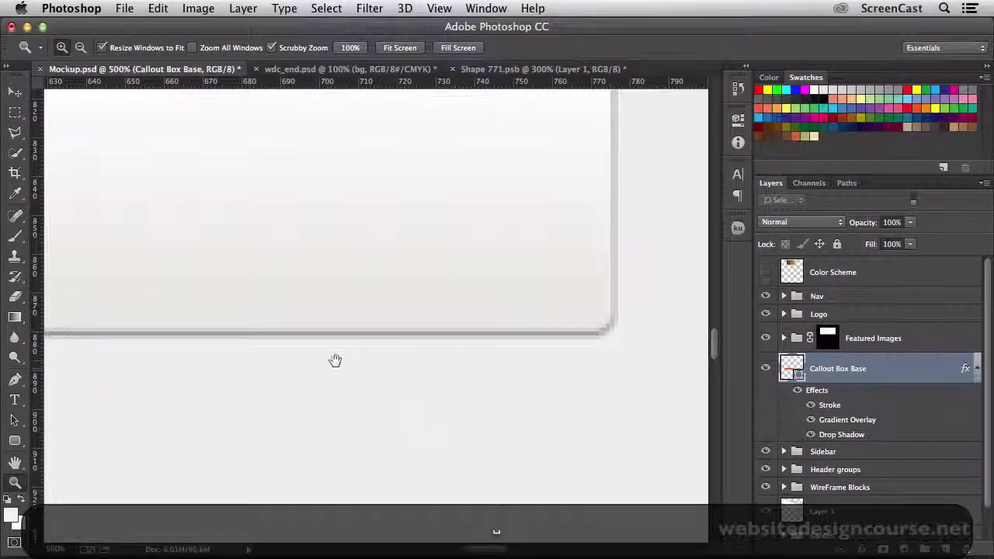
pyautogui.moveTo(333, 359); pyautogui.dragTo(570, 360)
pyautogui.moveTo(289, 383); pyautogui.dragTo(435, 381)
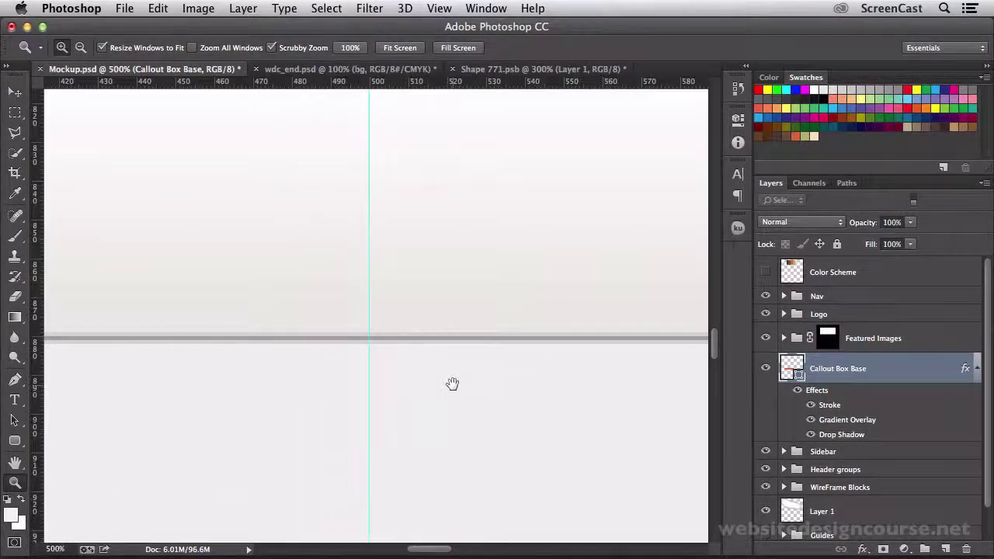
pyautogui.keyDown('alt'); pyautogui.click(443, 356); pyautogui.keyUp('alt')
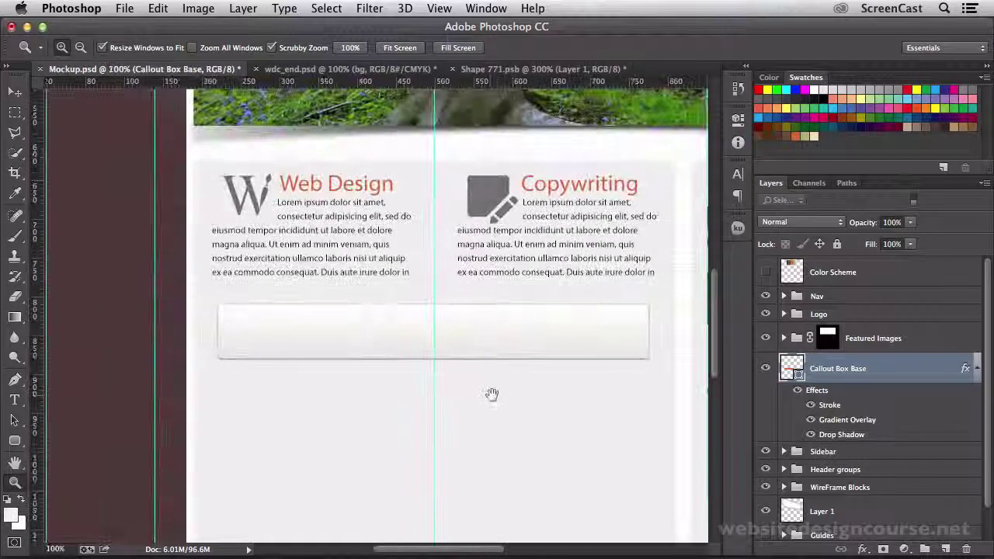
pyautogui.moveTo(492, 394); pyautogui.dragTo(399, 391)
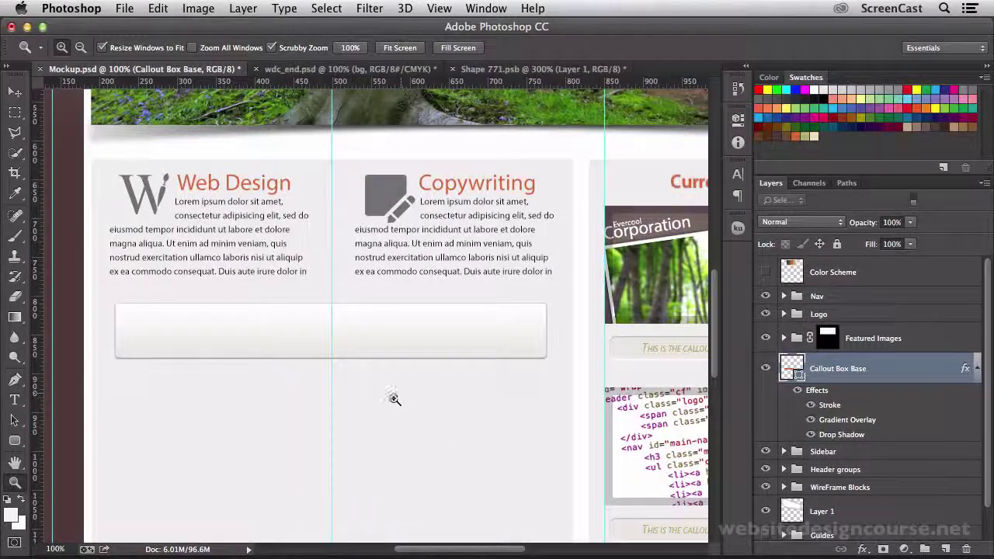
pyautogui.press('super+shift+i')
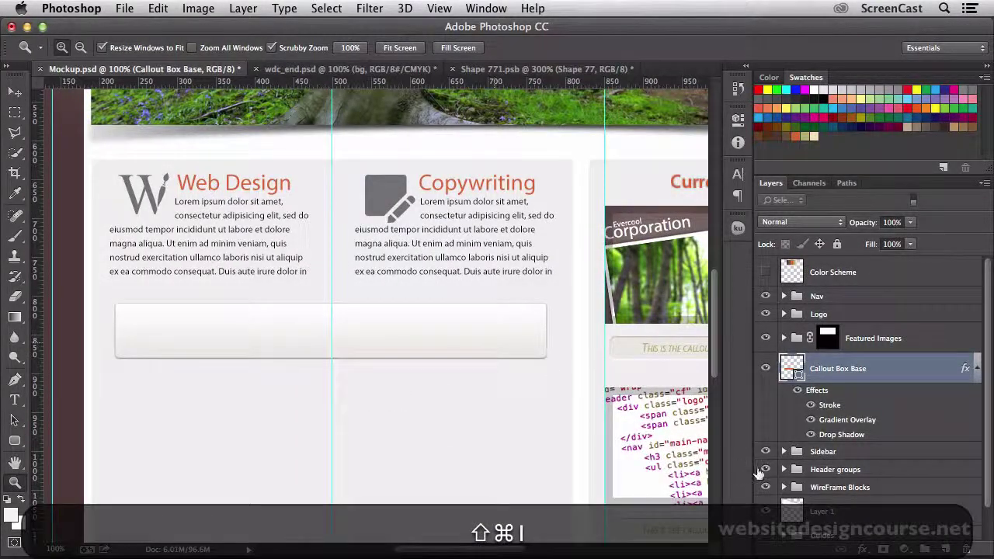
# Step: Add an Inner Shadow in Normal mode, colour #ffffff, 1 px distance and 1 px size
pyautogui.click(862, 549)
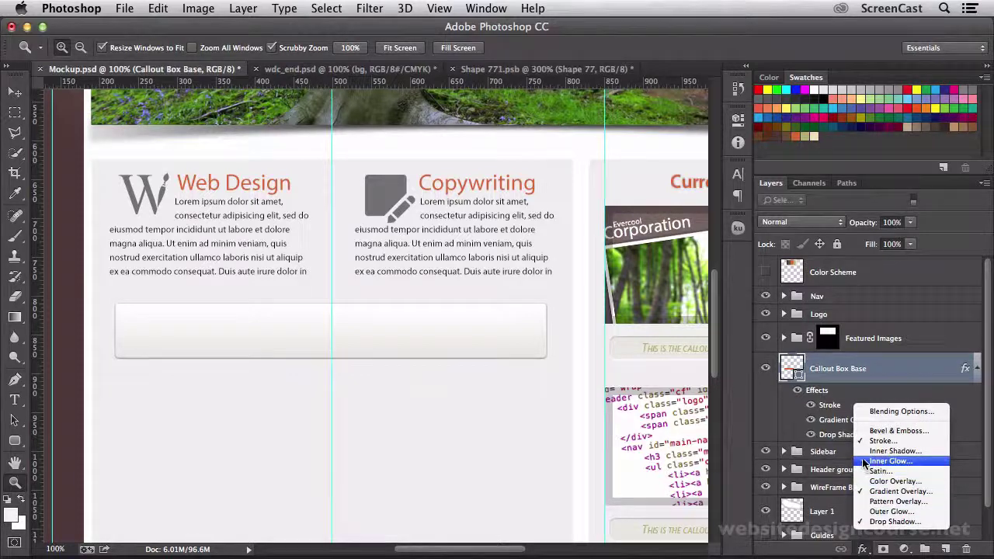
pyautogui.click(894, 451)
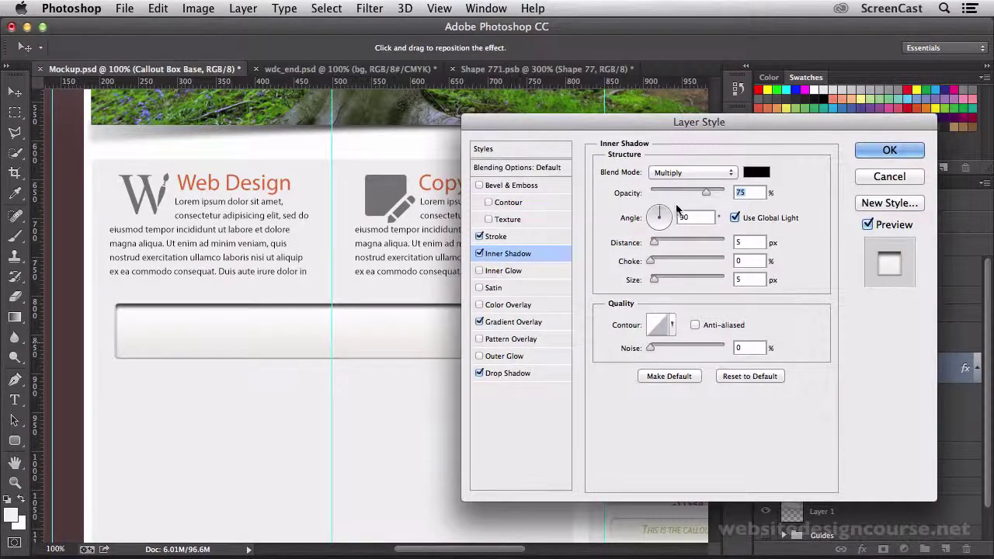
pyautogui.click(701, 173)
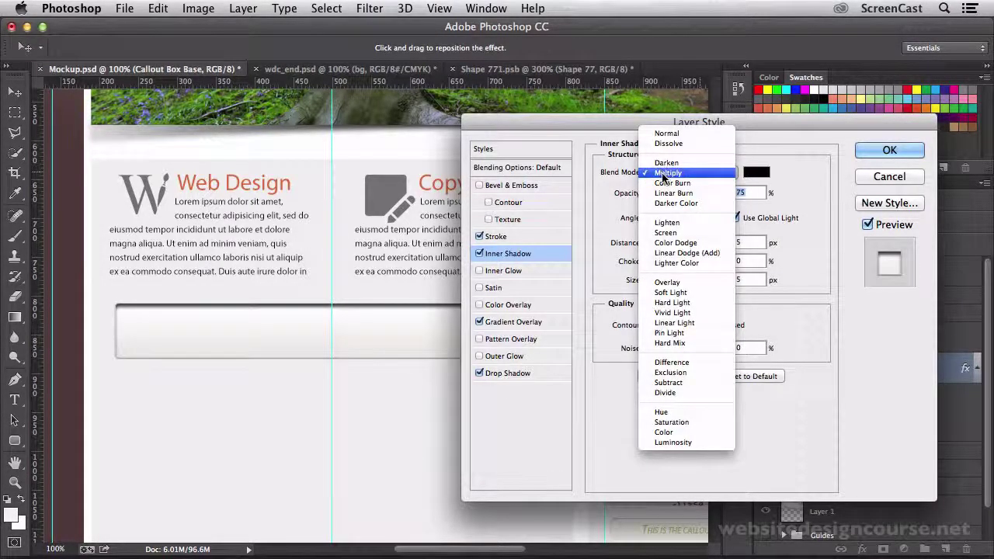
pyautogui.click(673, 133)
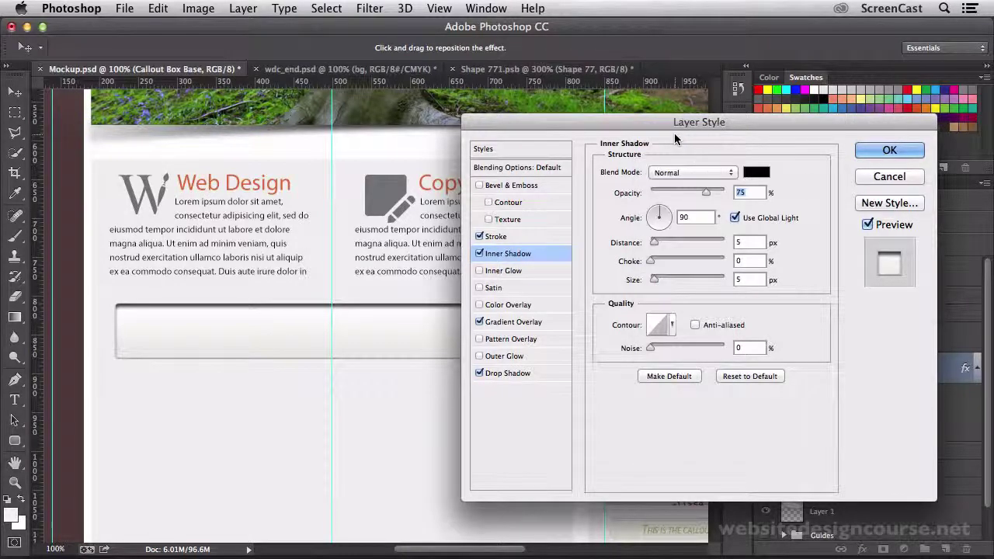
pyautogui.click(750, 176)
pyautogui.write('ffffff')
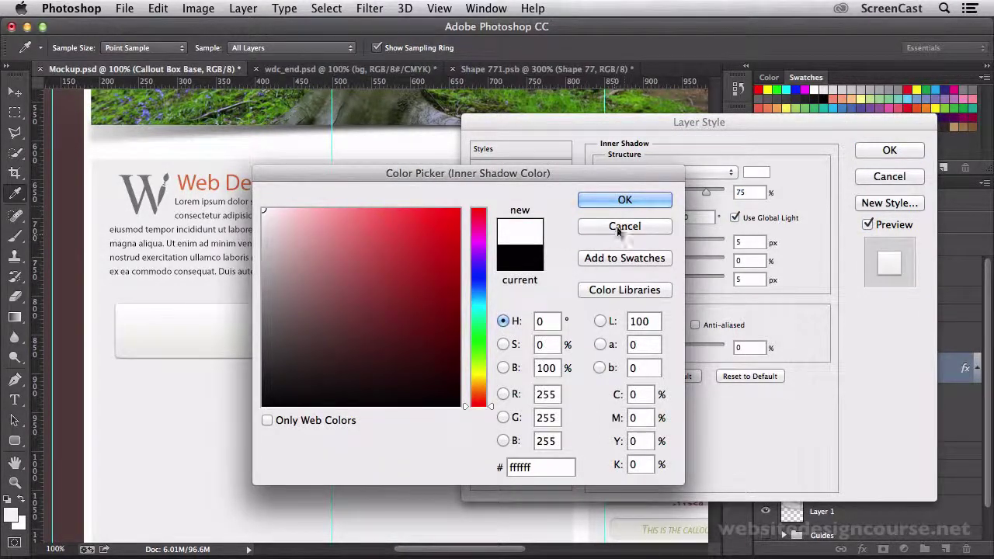
pyautogui.press('Return')
pyautogui.moveTo(655, 244); pyautogui.dragTo(652, 246)
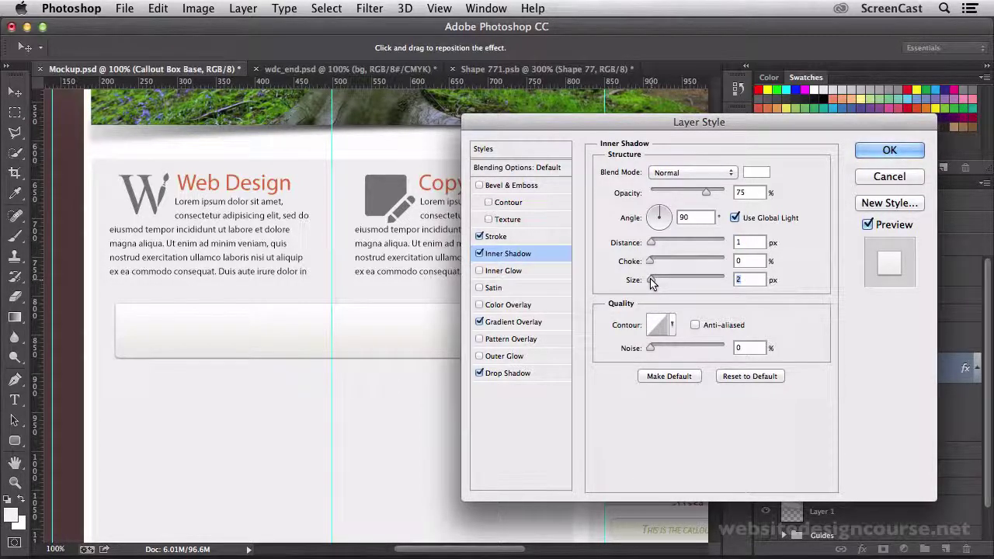
pyautogui.moveTo(653, 283); pyautogui.dragTo(649, 281)
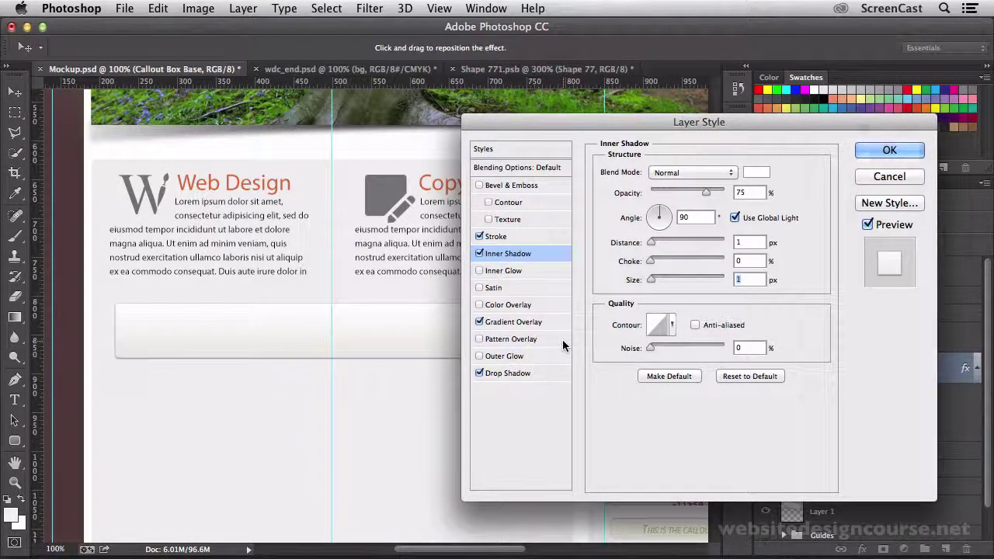
# Step: Increase the Gradient Overlay scale to about 121% and apply the layer style
pyautogui.click(504, 325)
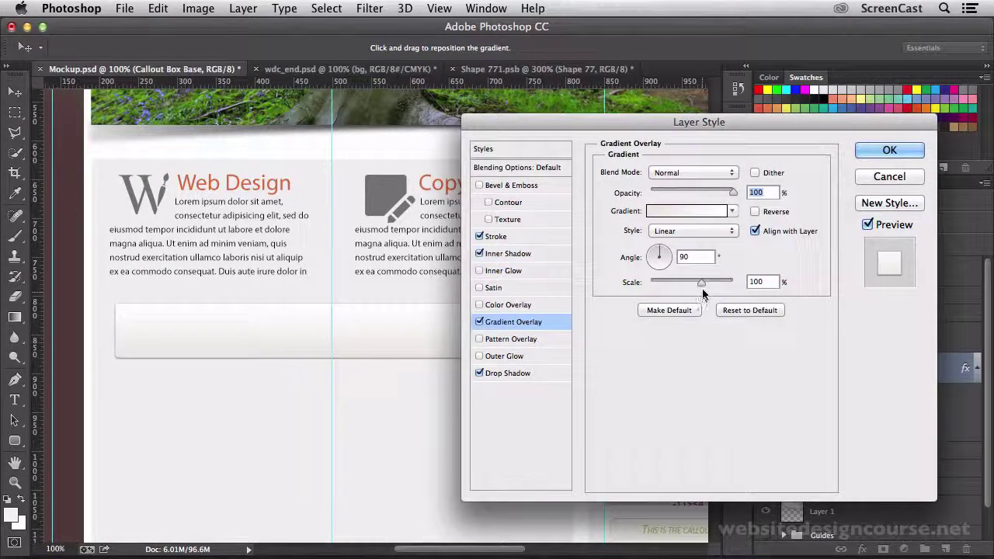
pyautogui.moveTo(701, 285); pyautogui.dragTo(715, 283)
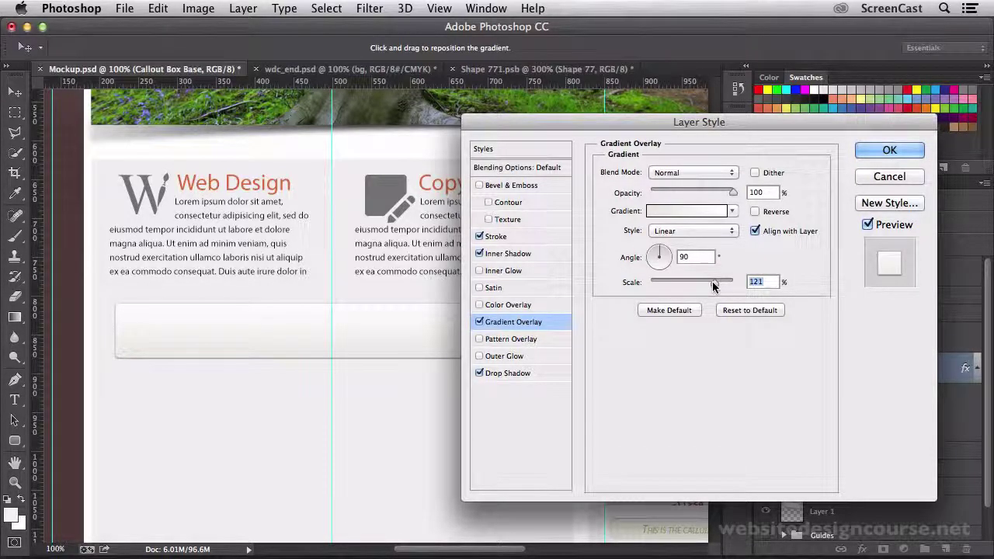
pyautogui.click(863, 154)
# Step: Zoom in on the callout box edge to inspect the effects, then zoom back out and recentre
pyautogui.moveTo(502, 309); pyautogui.dragTo(490, 231)
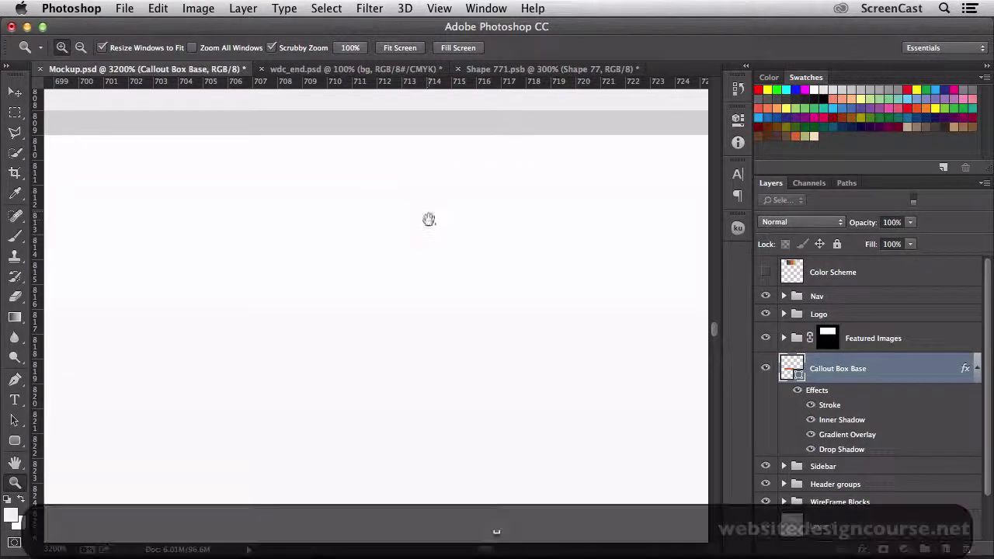
pyautogui.moveTo(428, 220); pyautogui.dragTo(507, 321)
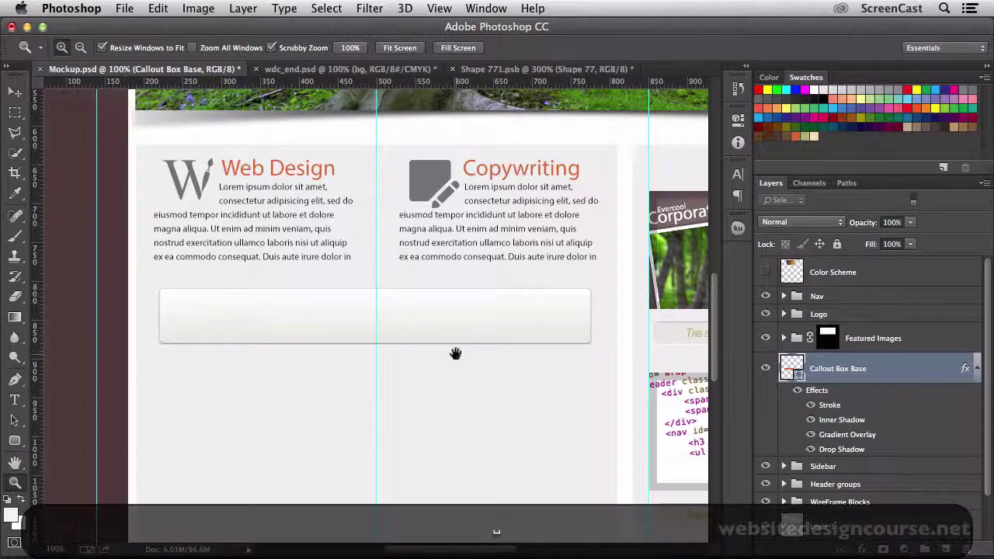
pyautogui.moveTo(453, 350); pyautogui.dragTo(427, 350)
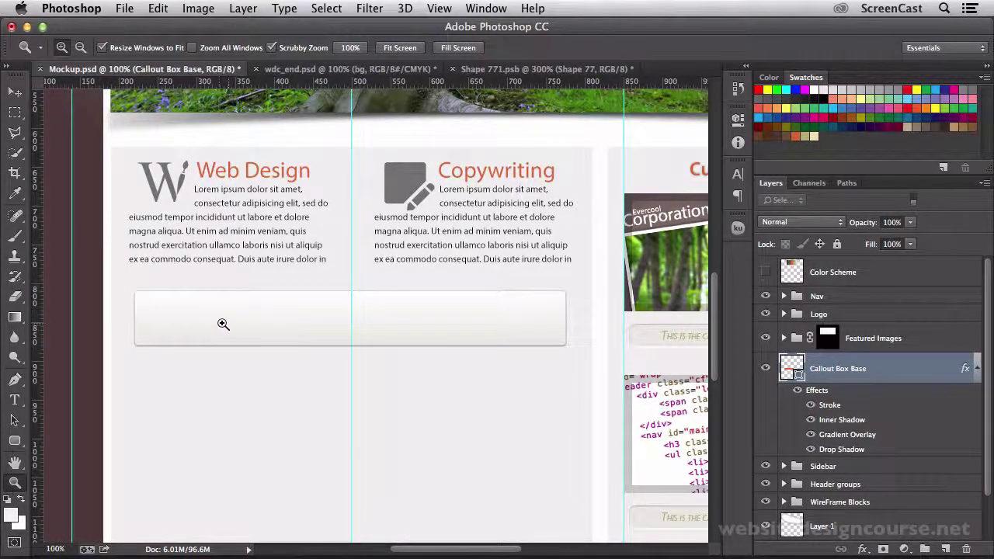
pyautogui.press('super+shift+i')
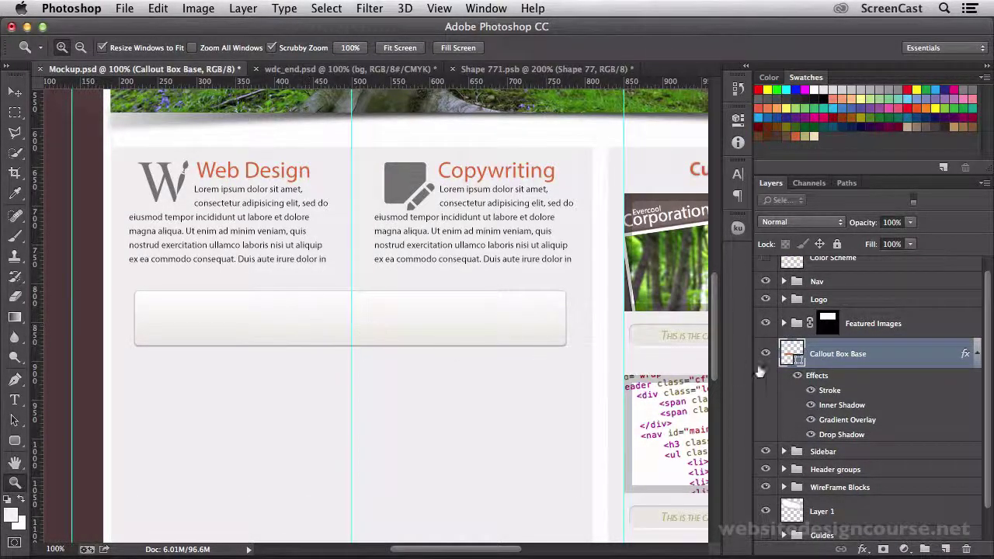
# Step: Convert the Callout Box Base layer to a smart object and review the result on the canvas
pyautogui.rightClick(845, 357)
pyautogui.click(727, 461)
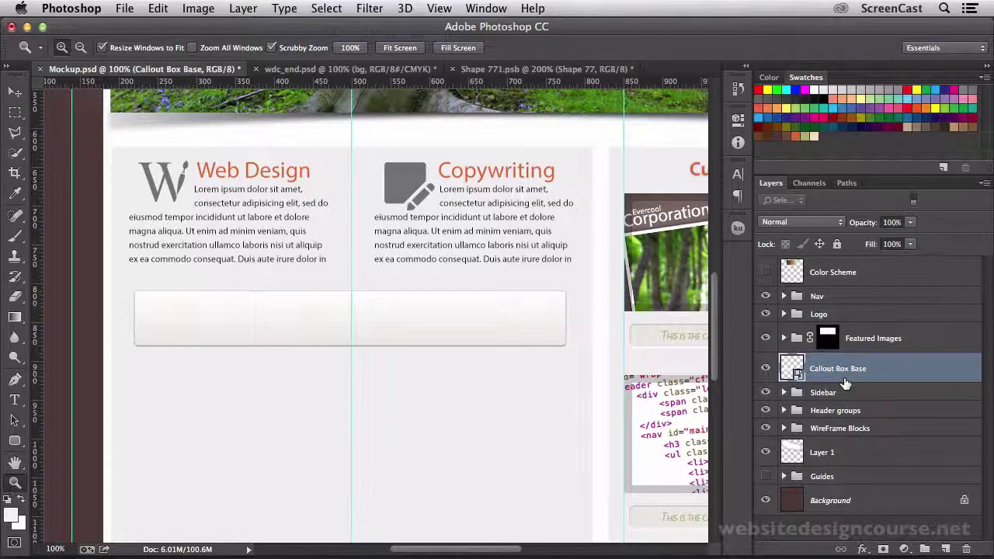
pyautogui.scroll(3, 496, 253)
pyautogui.hscroll(5, 496, 253)
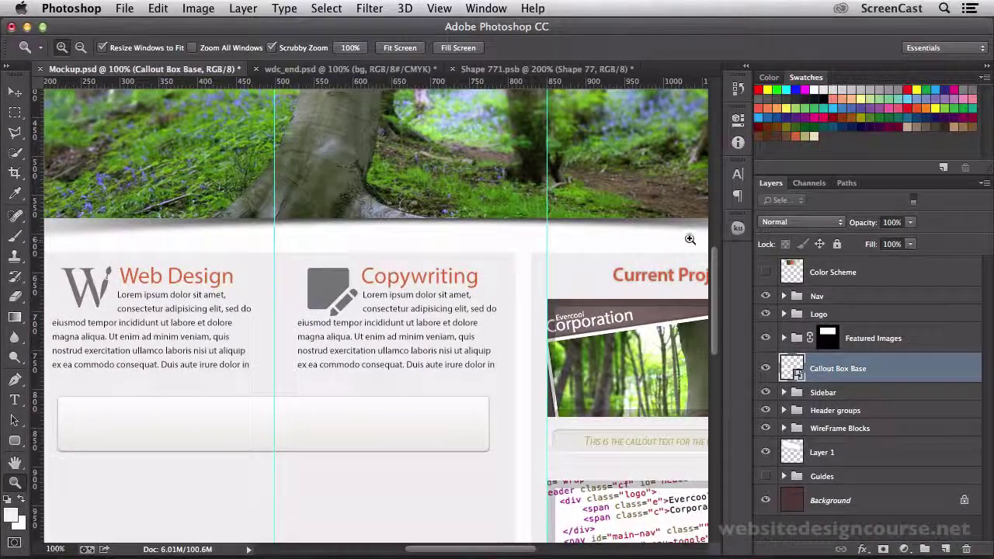
pyautogui.hscroll(-10, 515, 248)
pyautogui.scroll(2, 515, 248)
pyautogui.scroll(-3, 536, 342)
pyautogui.hscroll(5, 536, 342)
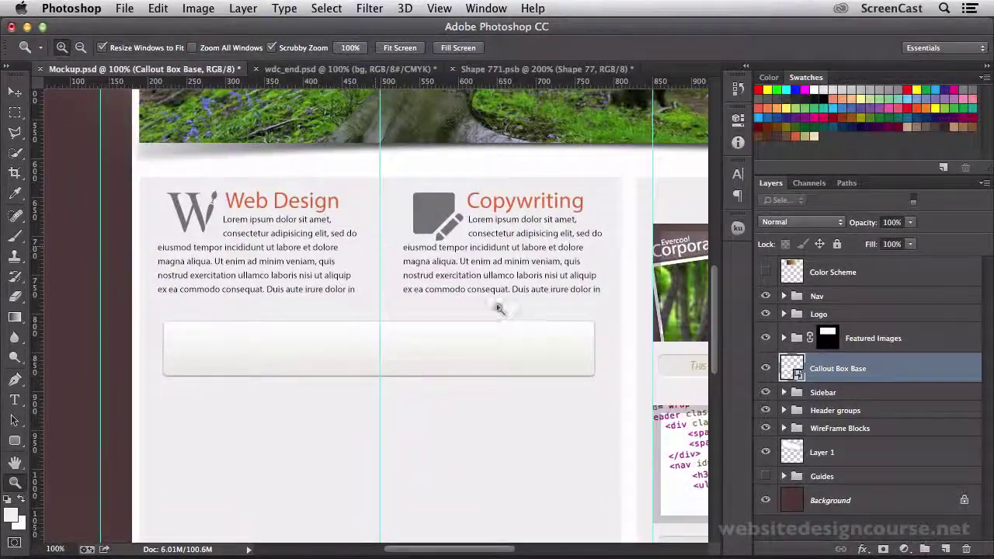
# Step: Set Add Noise on the callout box base to Amount 2% with Uniform distribution
pyautogui.click(370, 9)
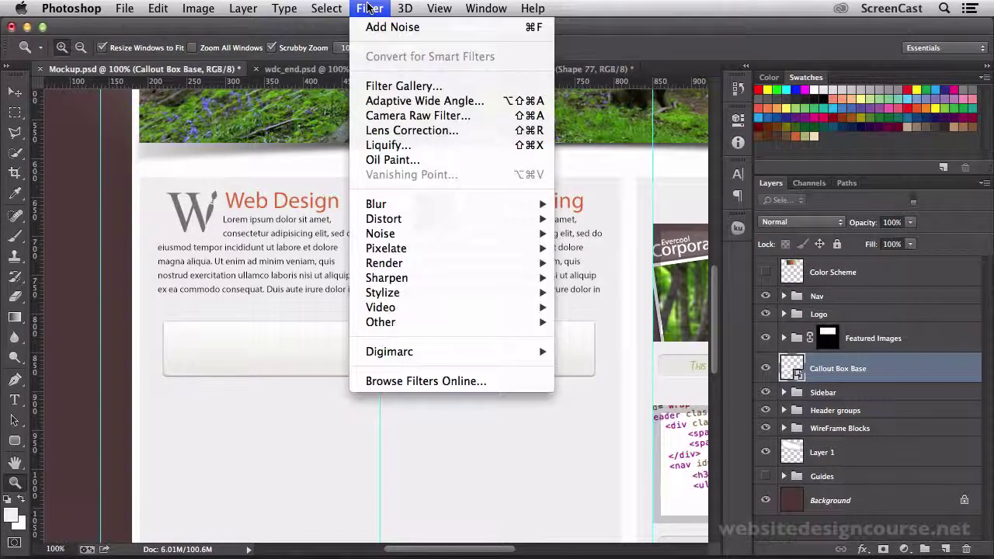
pyautogui.moveTo(402, 203)
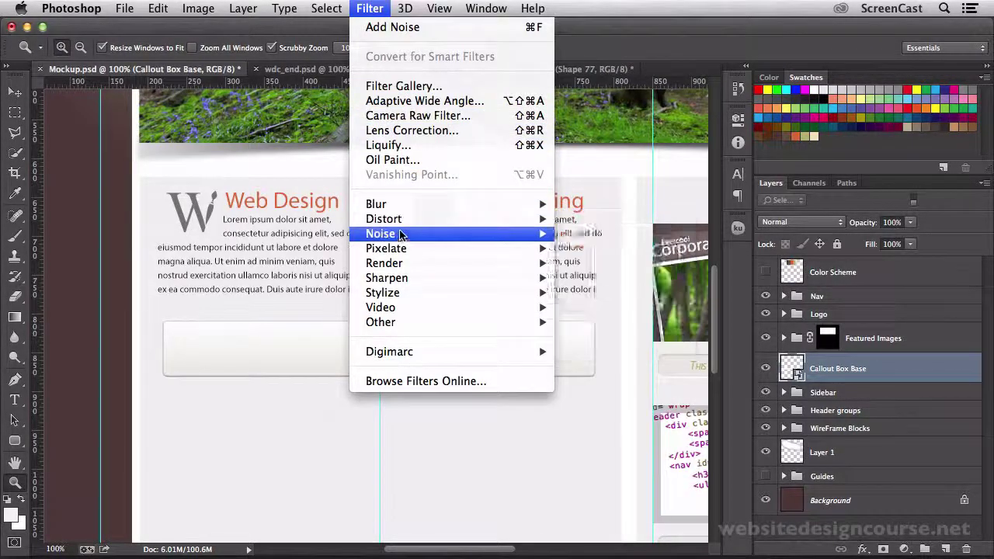
pyautogui.moveTo(401, 233)
pyautogui.click(593, 235)
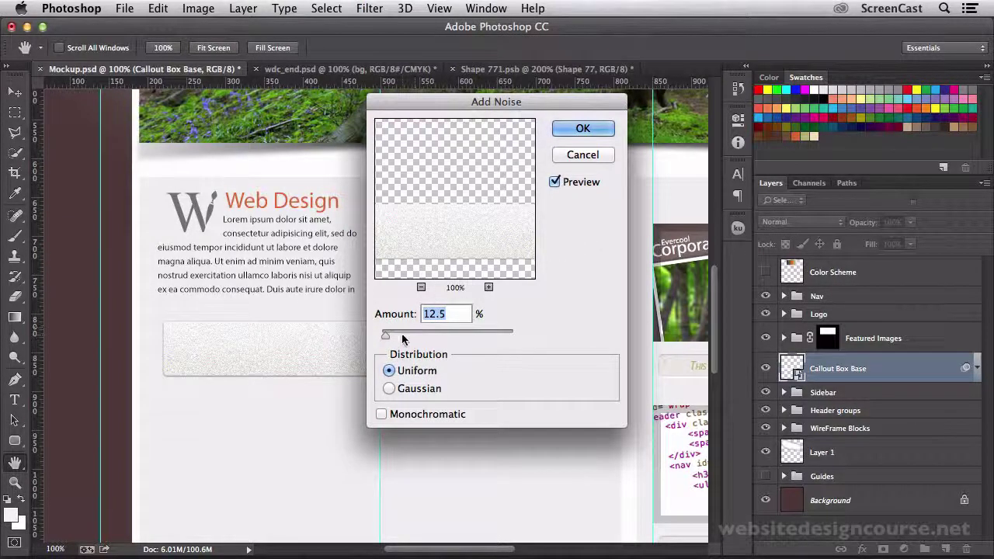
pyautogui.moveTo(402, 340); pyautogui.dragTo(449, 332)
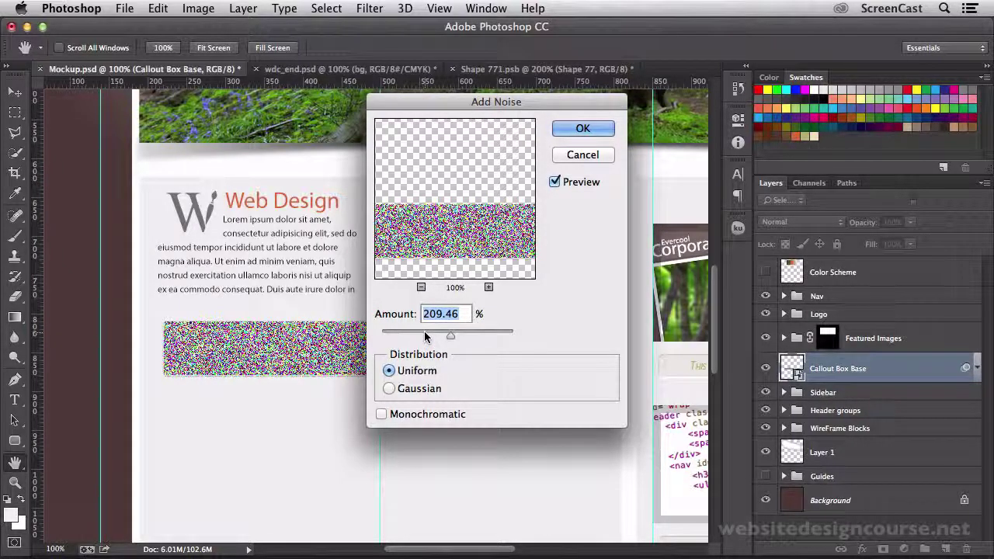
pyautogui.moveTo(425, 336); pyautogui.dragTo(381, 336)
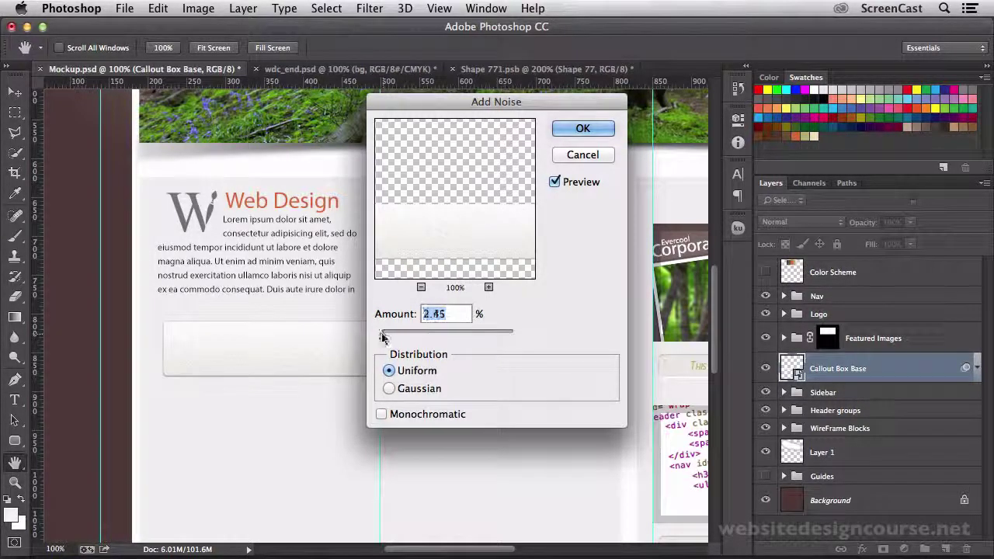
pyautogui.click(389, 372)
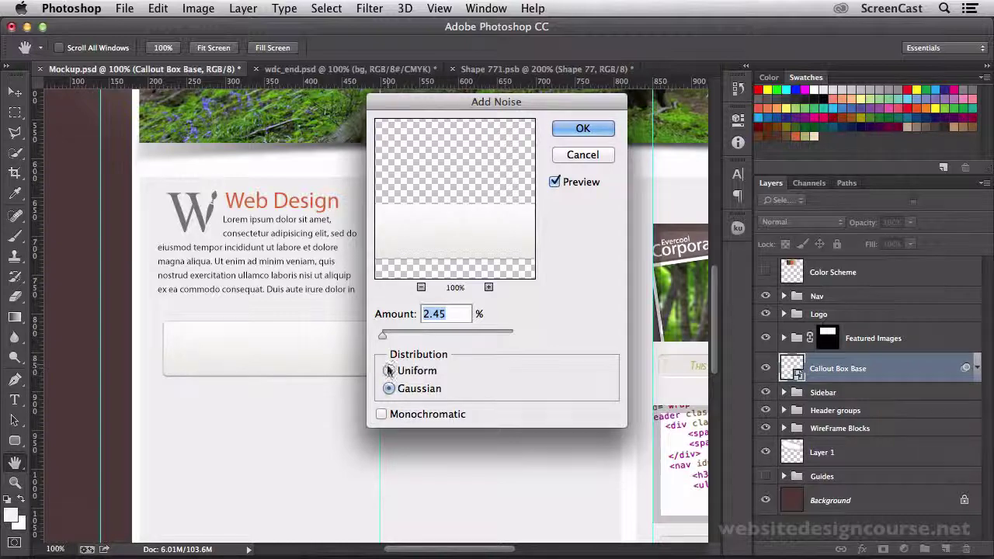
pyautogui.click(390, 371)
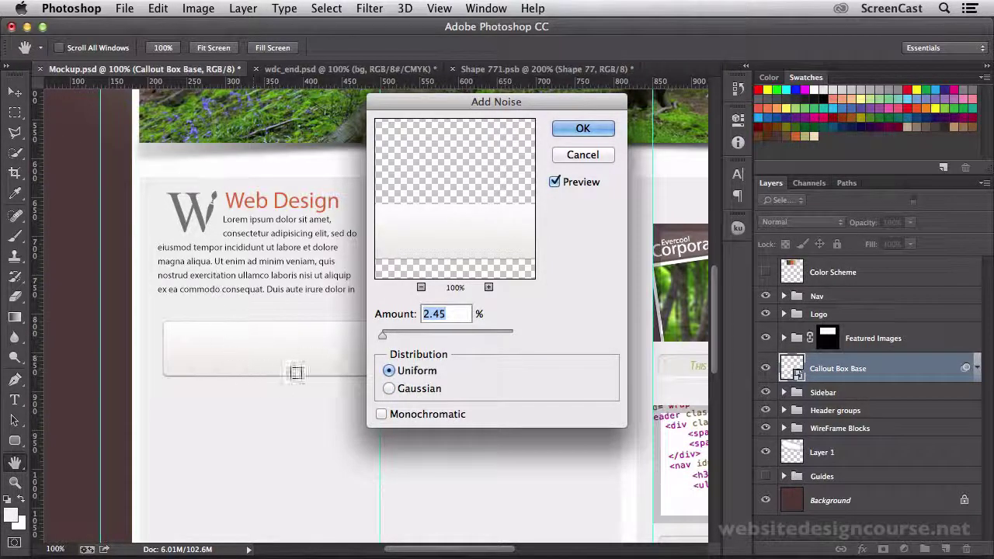
pyautogui.moveTo(428, 117); pyautogui.dragTo(556, 133)
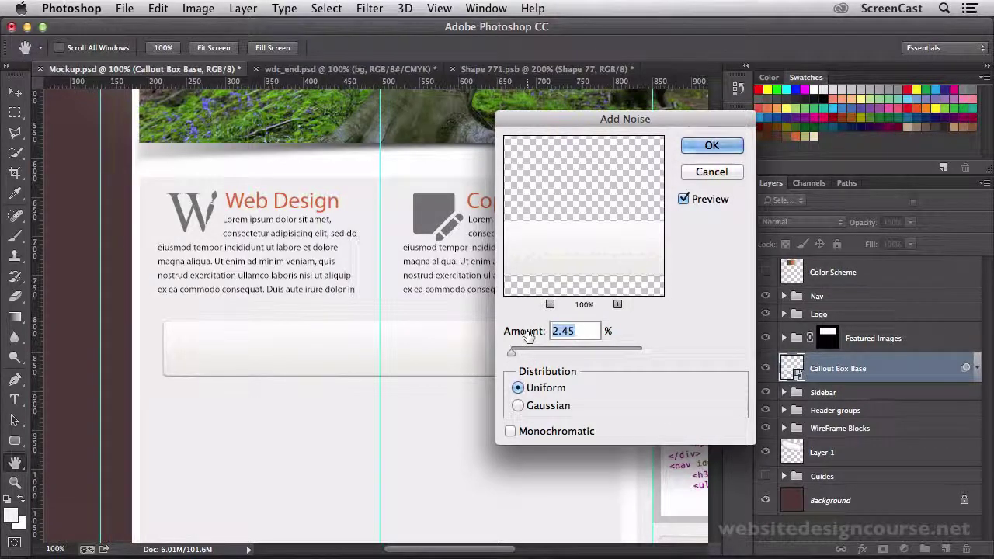
pyautogui.write('2')
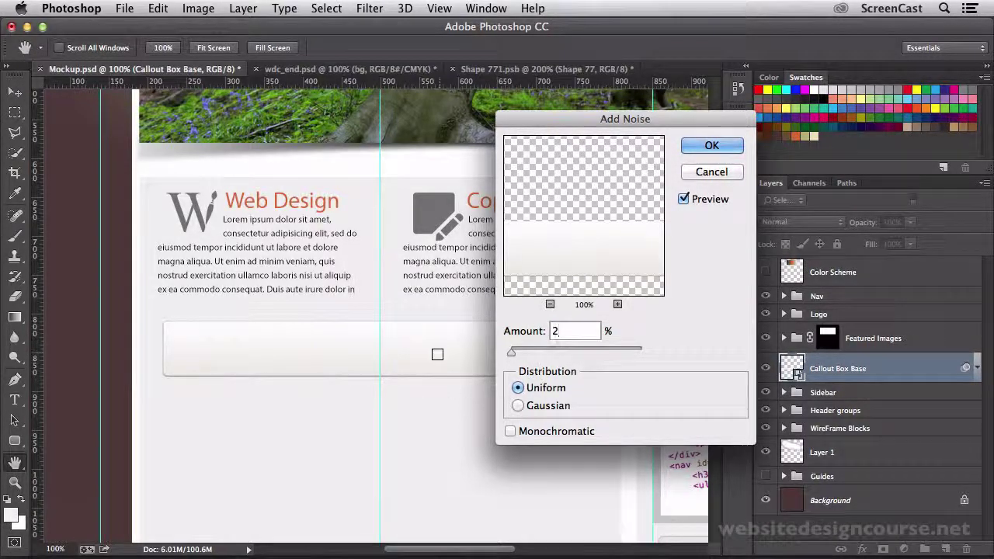
pyautogui.click(711, 146)
pyautogui.press('z')
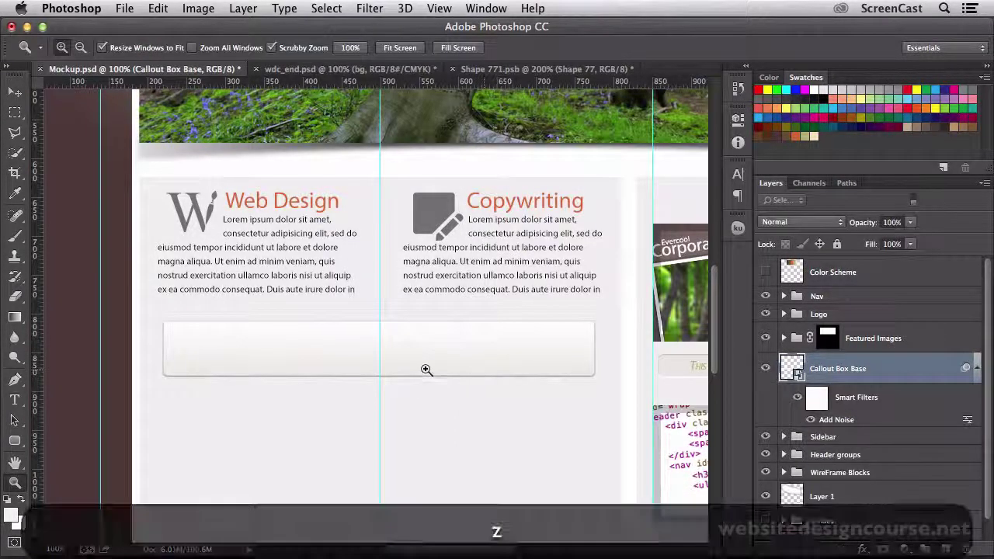
pyautogui.moveTo(426, 368); pyautogui.dragTo(426, 368)
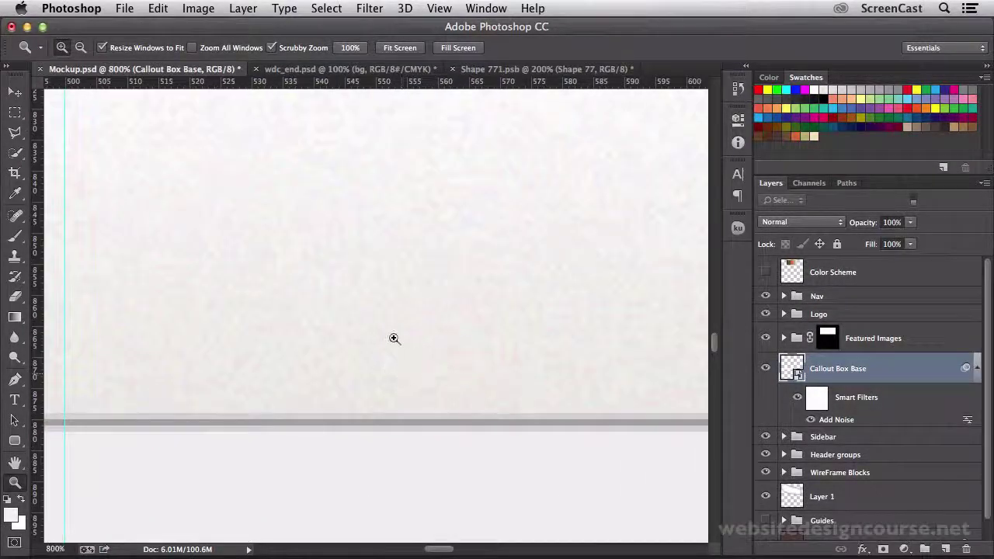
pyautogui.scroll(5, 406, 401)
pyautogui.moveTo(335, 224); pyautogui.dragTo(360, 355)
pyautogui.keyDown('alt'); pyautogui.click(362, 296); pyautogui.keyUp('alt')
pyautogui.keyDown('alt'); pyautogui.click(362, 296); pyautogui.keyUp('alt')
pyautogui.keyDown('alt'); pyautogui.click(362, 297); pyautogui.keyUp('alt')
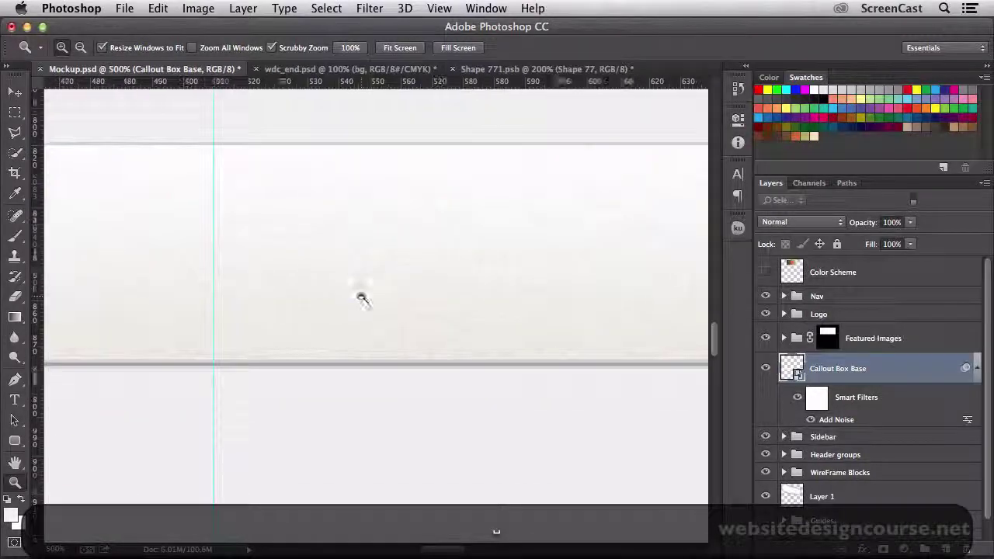
pyautogui.keyDown('alt'); pyautogui.click(362, 296); pyautogui.keyUp('alt')
pyautogui.keyDown('alt'); pyautogui.click(362, 297); pyautogui.keyUp('alt')
pyautogui.keyDown('alt'); pyautogui.click(362, 297); pyautogui.keyUp('alt')
pyautogui.keyDown('alt'); pyautogui.click(362, 296); pyautogui.keyUp('alt')
pyautogui.moveTo(260, 327); pyautogui.dragTo(292, 358)
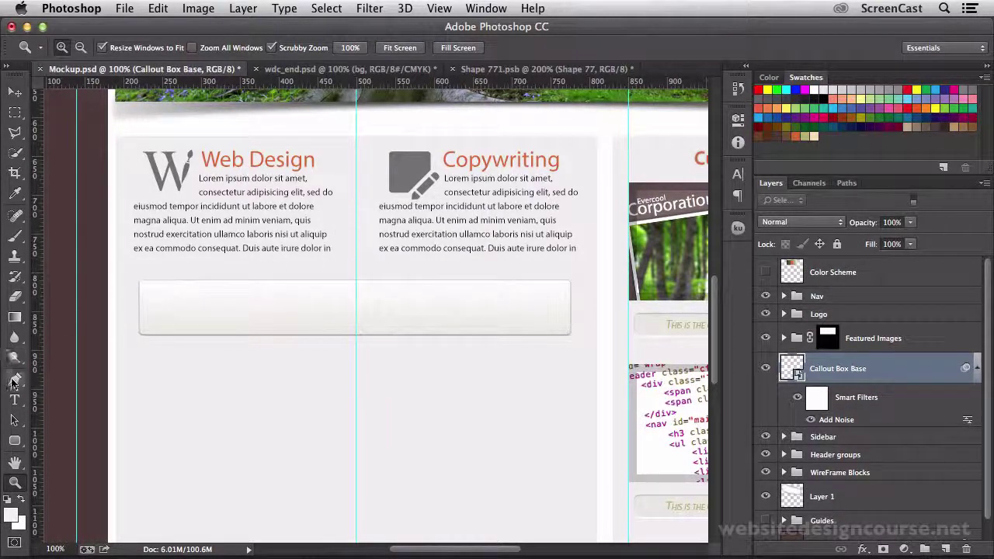
# Step: Add orange heading text 'FREE CALLOUT BOX' at the left end of the callout box
pyautogui.click(15, 399)
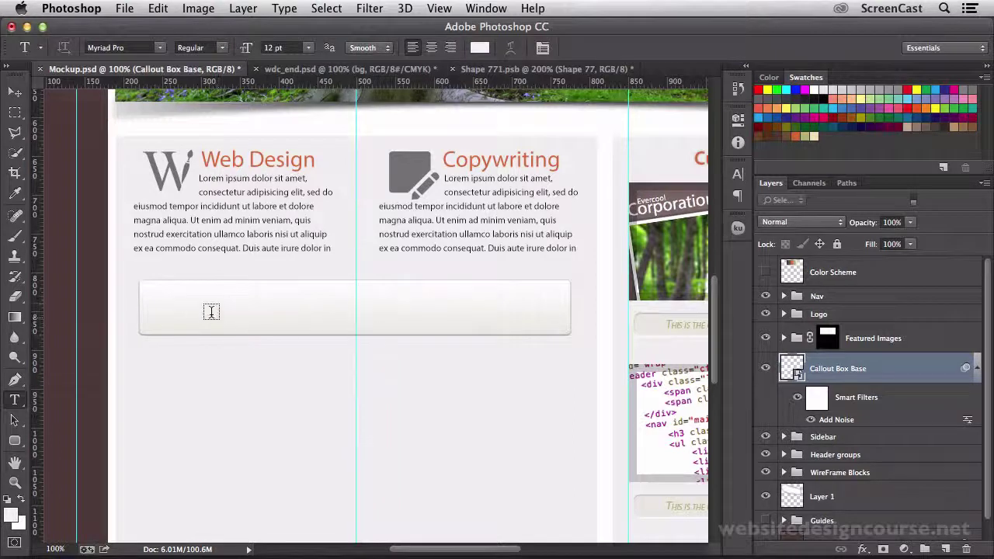
pyautogui.click(175, 300)
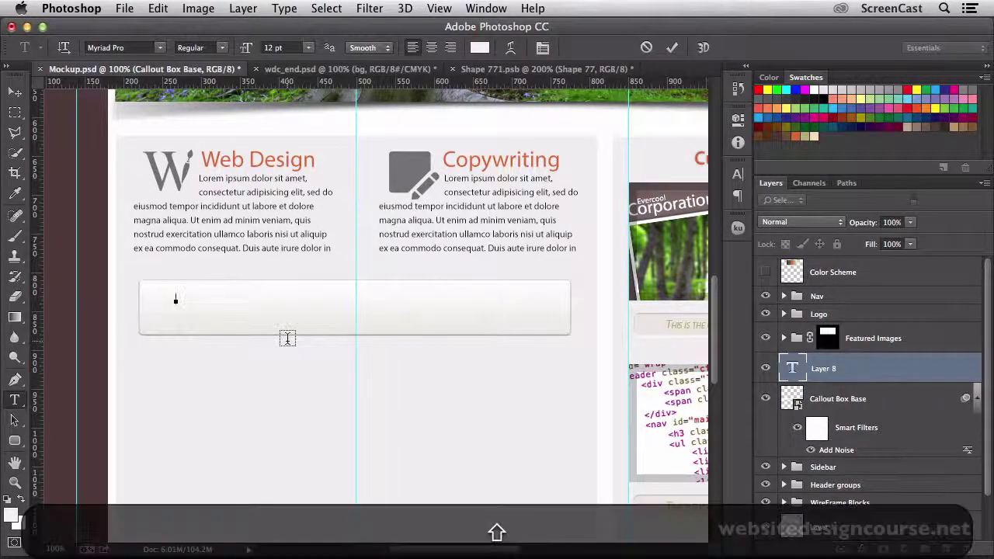
pyautogui.write('FREE CALLOUT BOX')
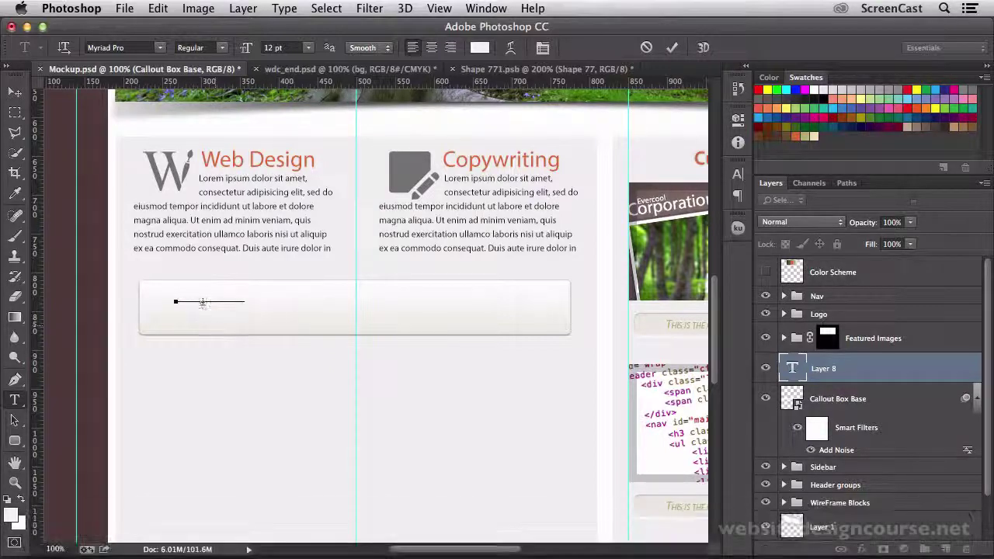
pyautogui.tripleClick(201, 299)
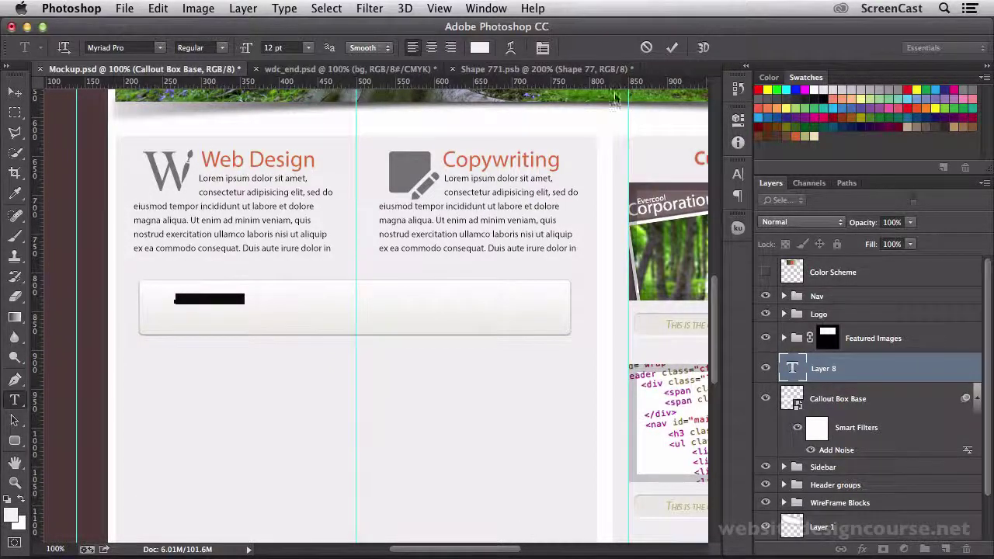
pyautogui.click(778, 137)
pyautogui.click(16, 93)
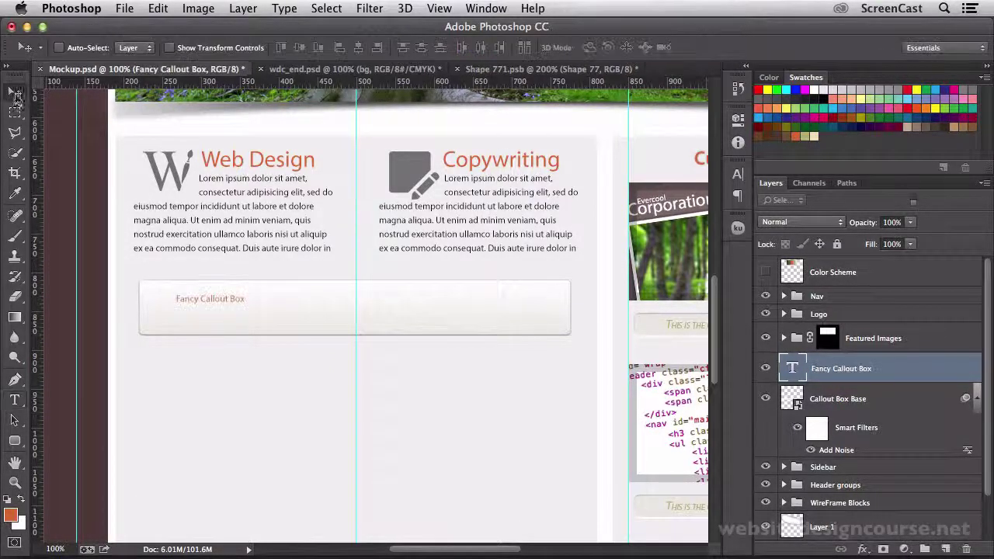
# Step: Enlarge the heading proportionally with Free Transform
pyautogui.press('super+t')
pyautogui.moveTo(247, 309)
pyautogui.mouseDown()
pyautogui.moveTo(313, 326)
pyautogui.moveTo(261, 293)
pyautogui.moveTo(273, 282)
pyautogui.moveTo(258, 301)
pyautogui.moveTo(262, 322)
pyautogui.mouseUp()
pyautogui.press('super+Return')
# Step: Change the duplicated line to 'Act now for a super great deal! Save 50%!' at 14 pt
pyautogui.doubleClick(792, 368)
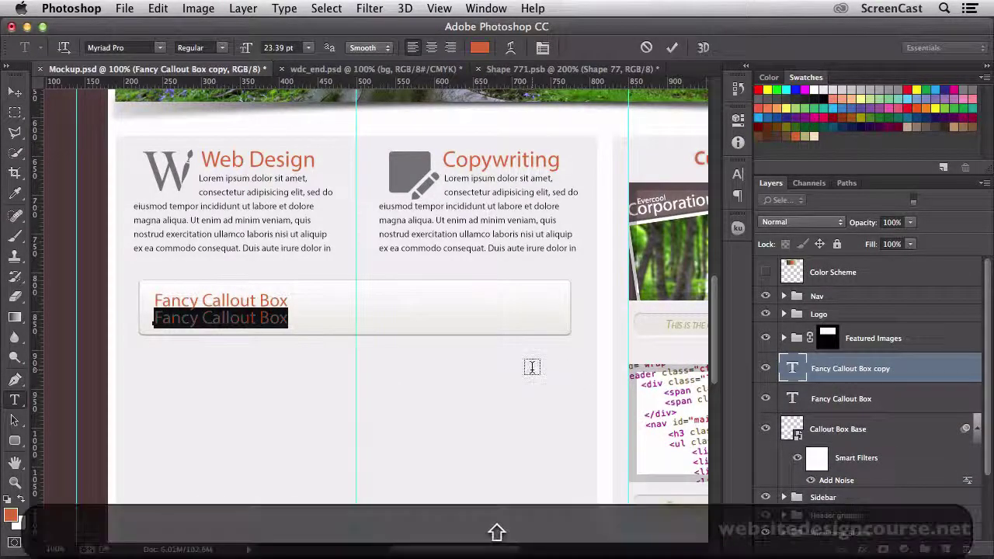
pyautogui.write('Act now fo')
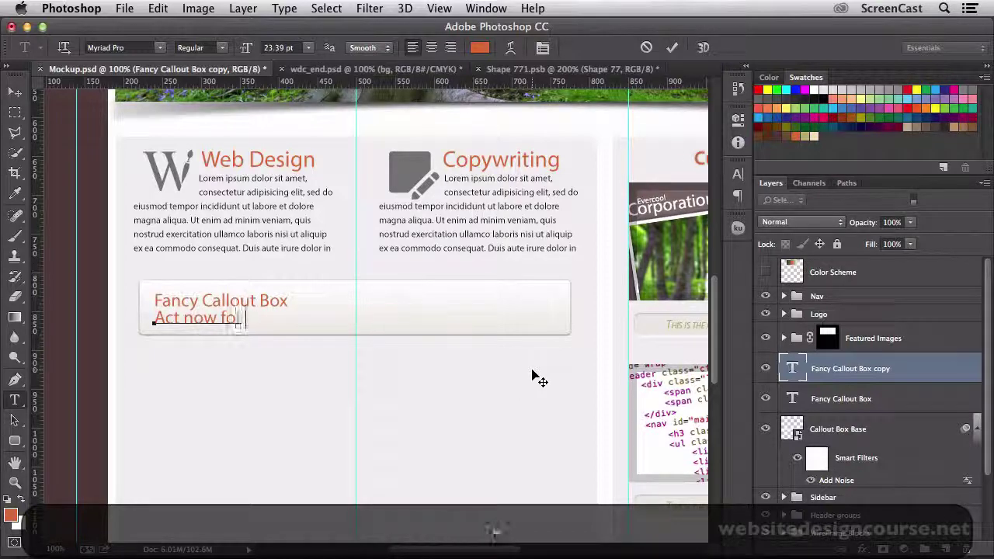
pyautogui.write('r a super great dea')
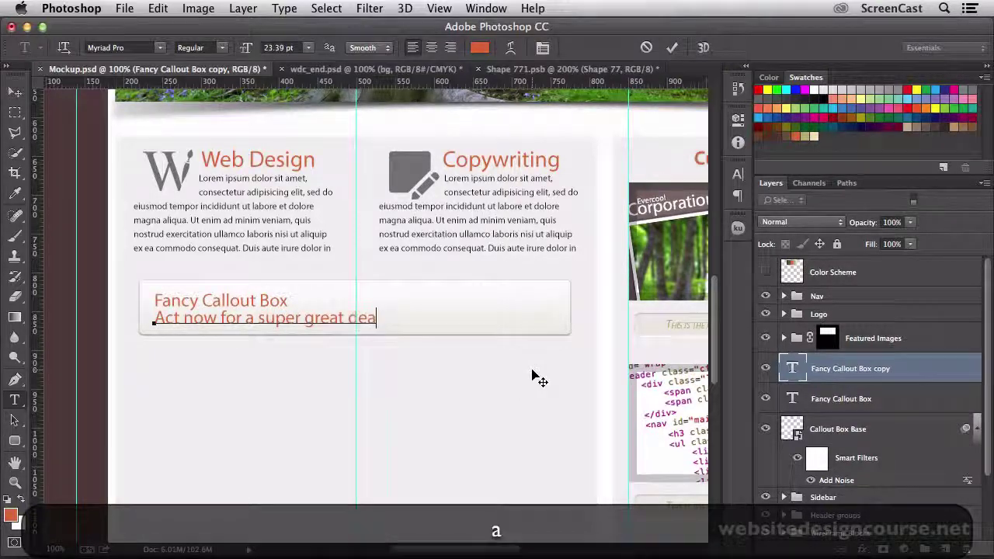
pyautogui.write('l! ')
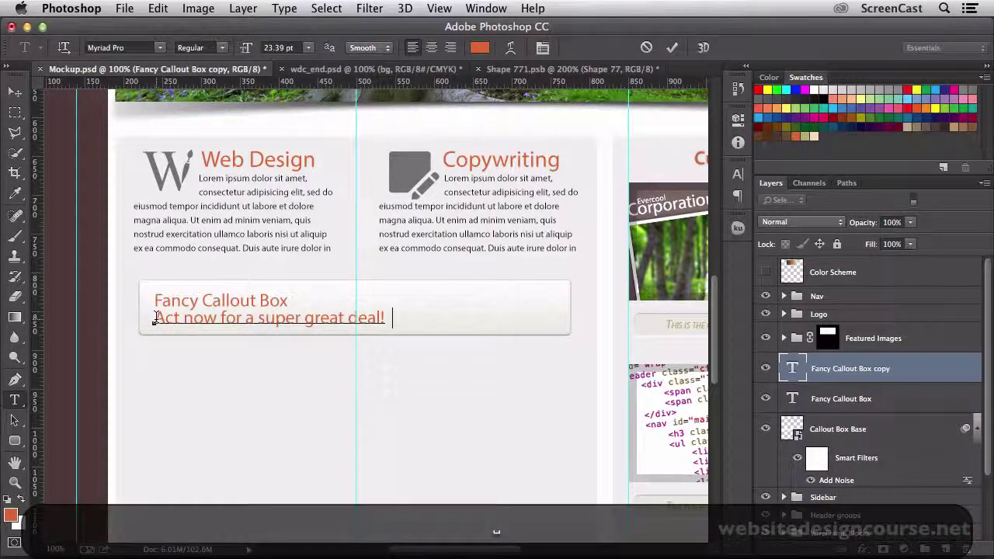
pyautogui.write(' Save')
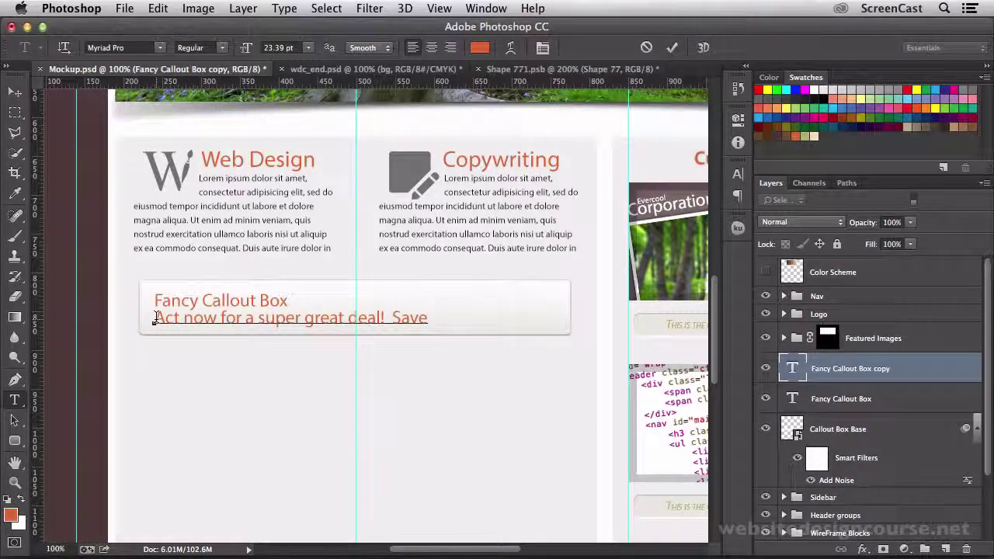
pyautogui.write(' 50%')
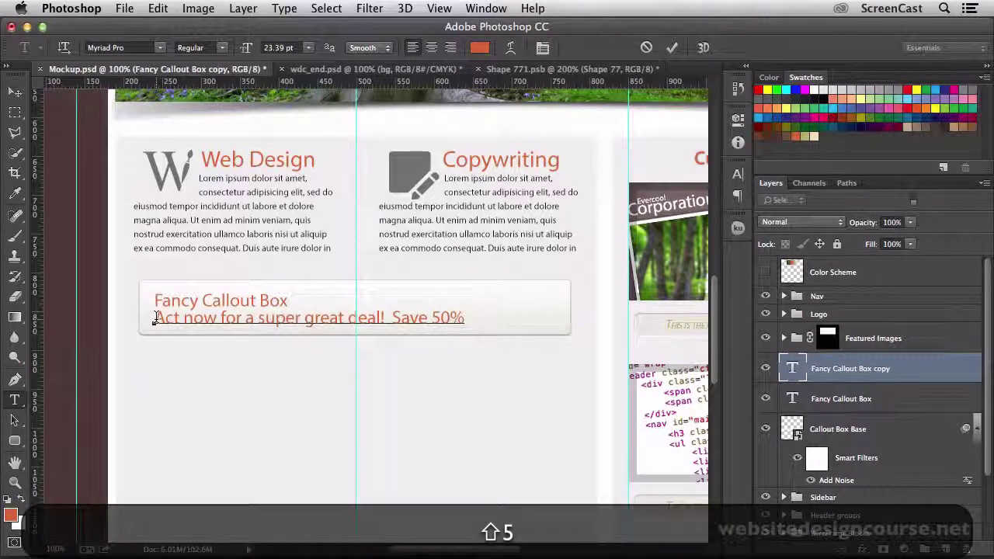
pyautogui.write('!')
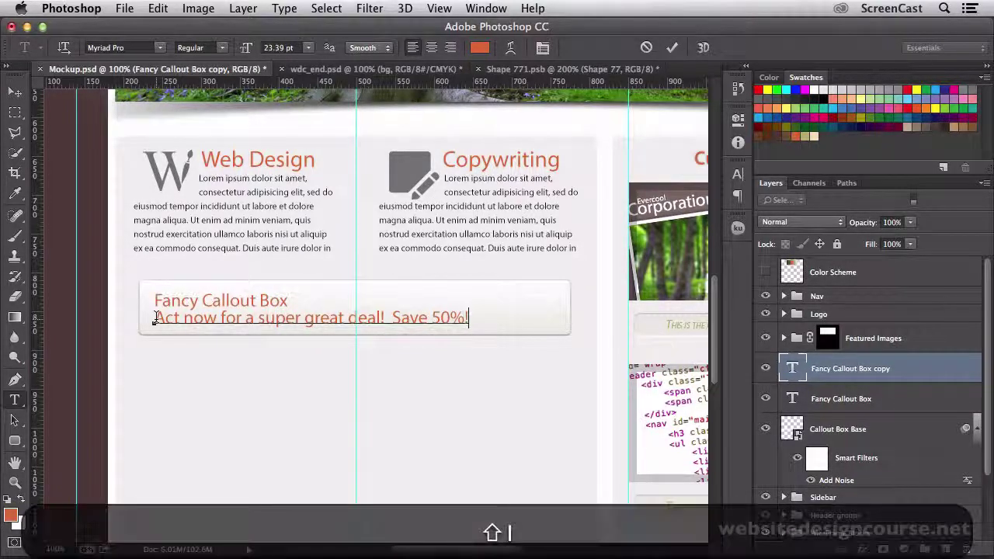
pyautogui.tripleClick(360, 318)
pyautogui.click(308, 47)
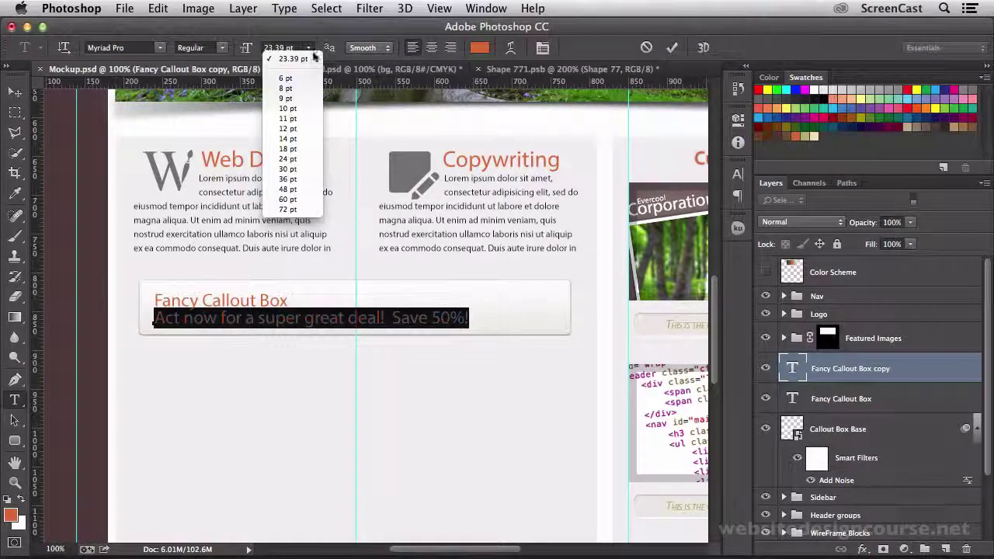
pyautogui.click(299, 139)
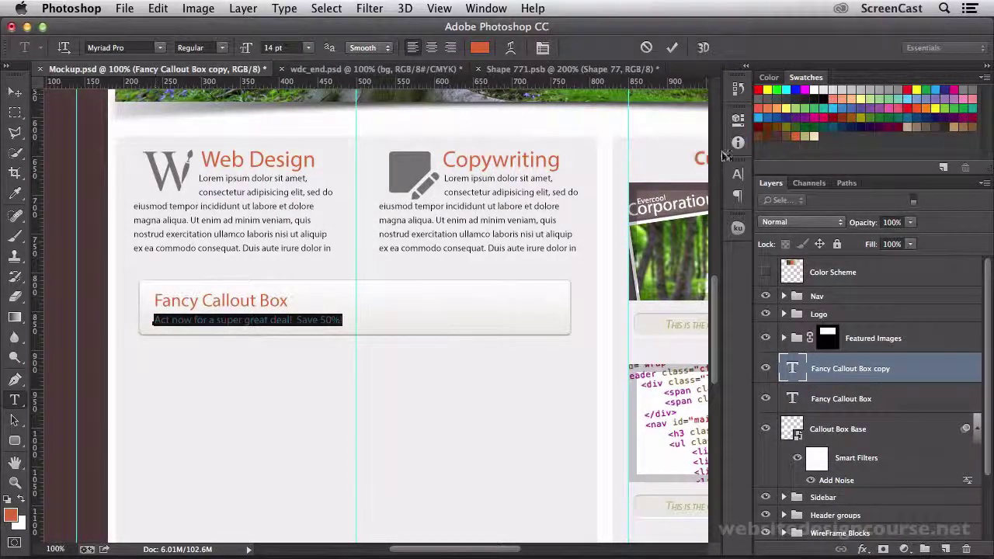
pyautogui.click(14, 94)
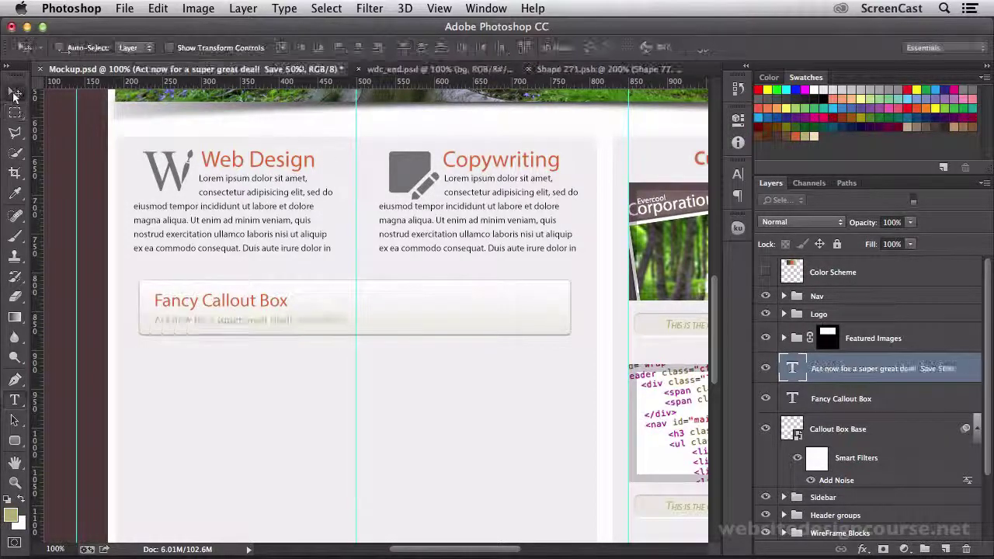